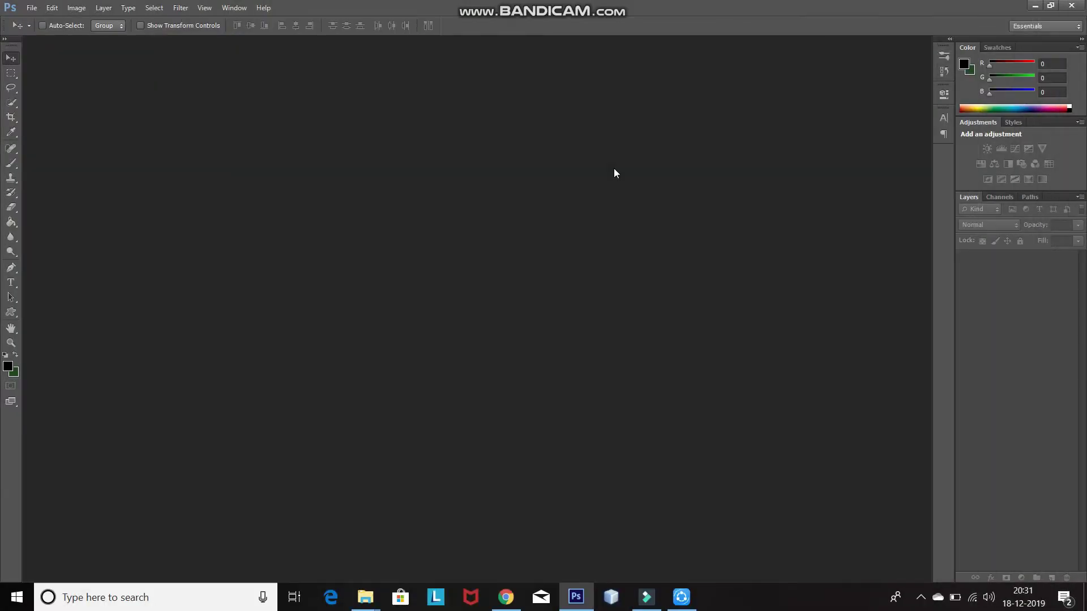
Create a new 1280 × 720 px, 300 ppi RGB document with a white background
{"action": "left_click", "coordinate": [31, 8]}
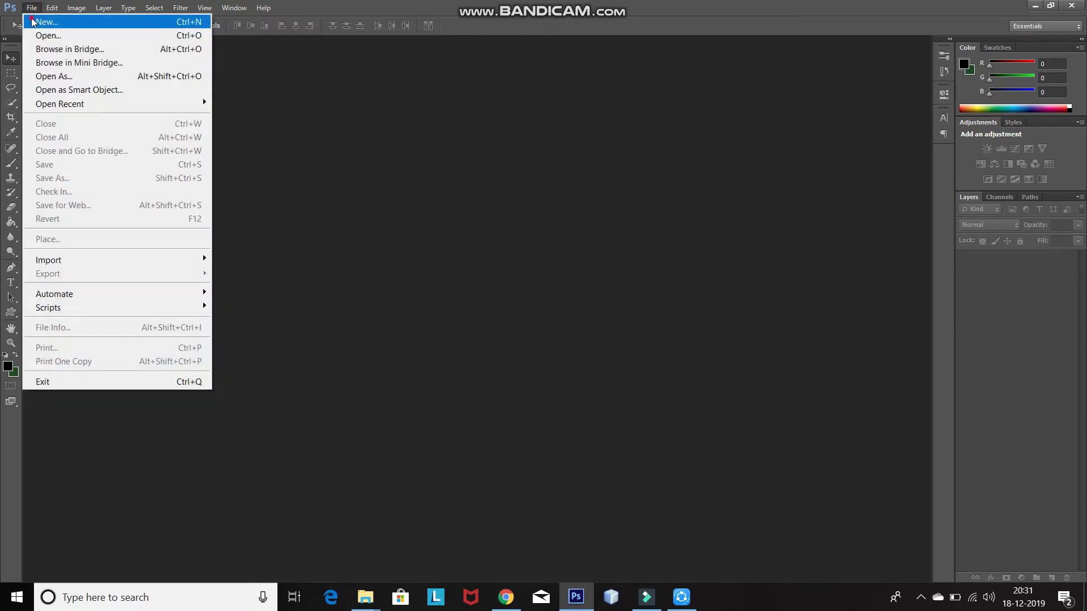
{"action": "left_click", "coordinate": [31, 18]}
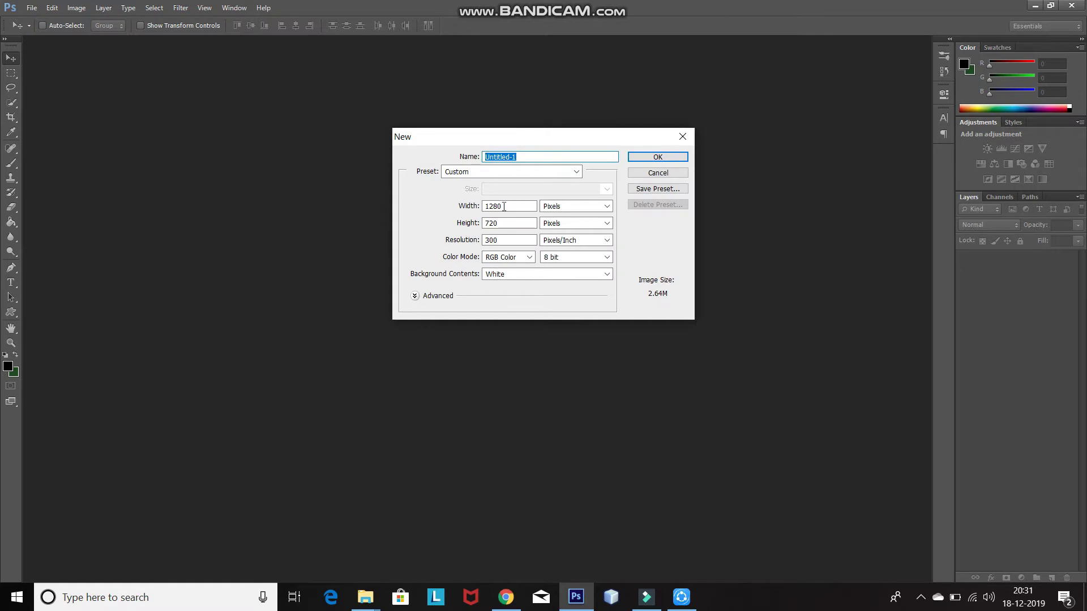
{"action": "left_click", "coordinate": [506, 206]}
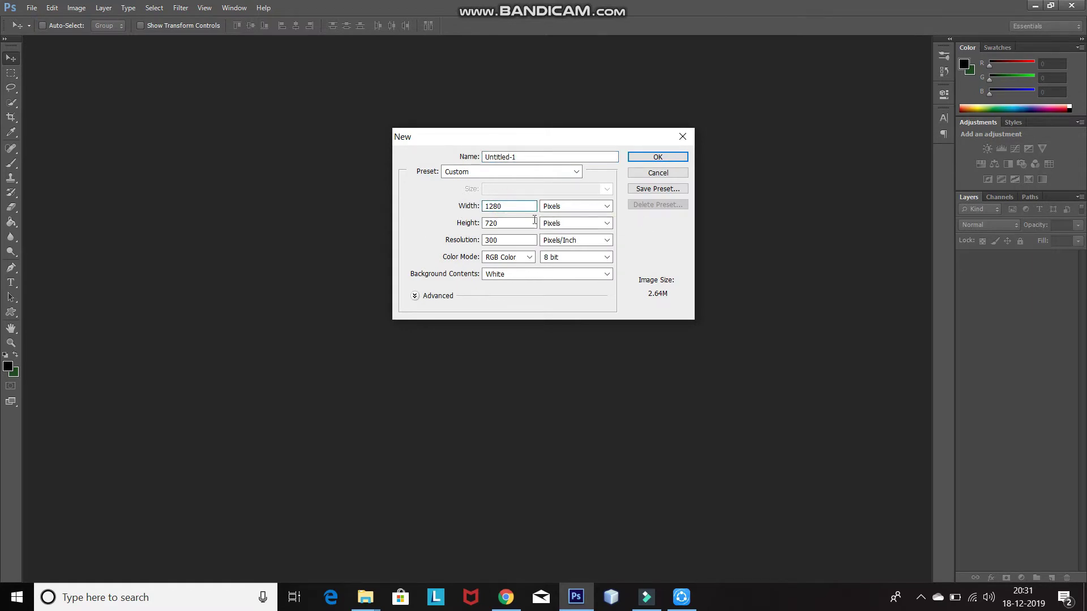
{"action": "left_click", "coordinate": [518, 223]}
{"action": "left_click", "coordinate": [515, 240]}
{"action": "left_click", "coordinate": [510, 278]}
{"action": "left_click", "coordinate": [509, 277]}
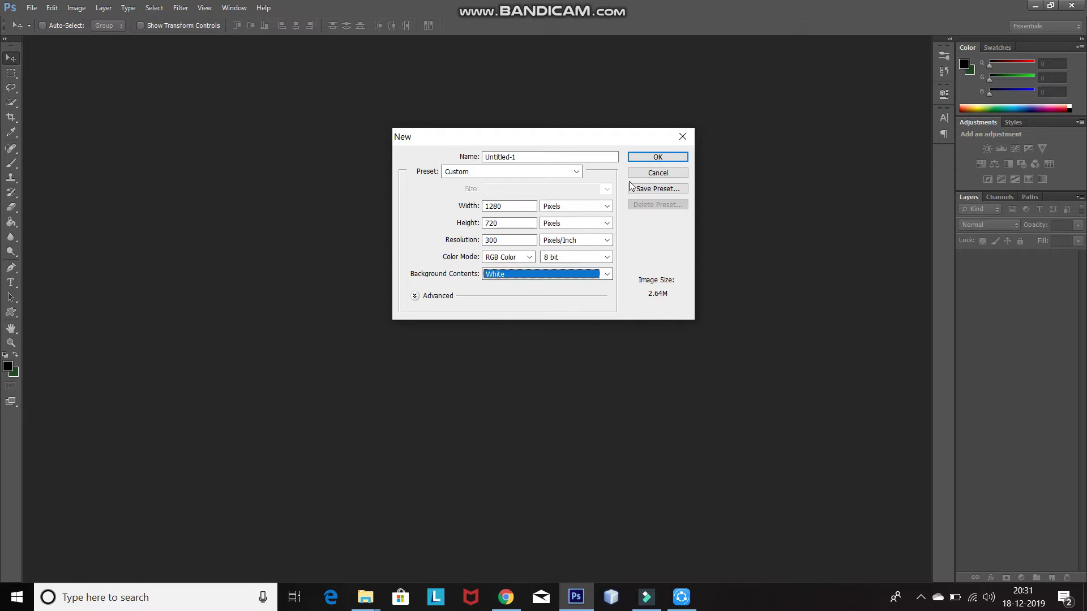
{"action": "left_click", "coordinate": [641, 161]}
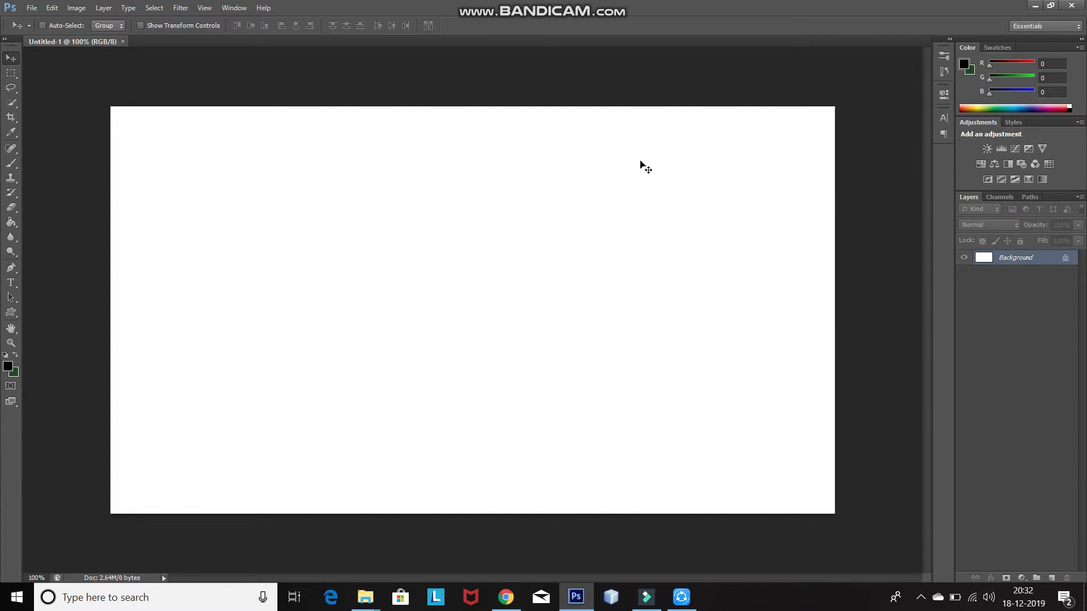
Add a Black-White Gradient Fill layer, radial style, 500 scale, reversed so the centre is light
{"action": "left_click", "coordinate": [1021, 577]}
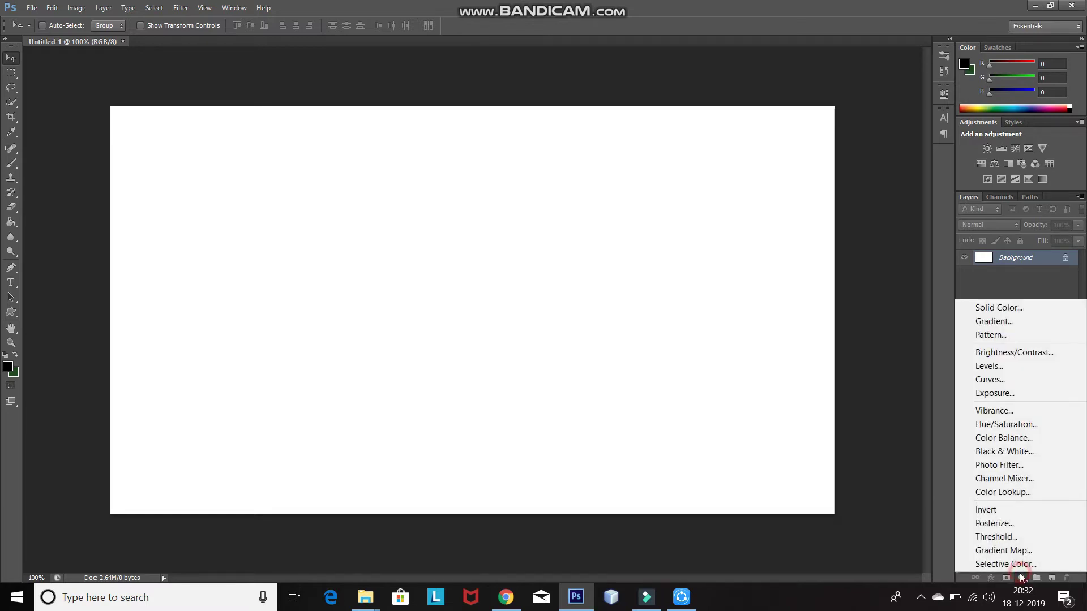
{"action": "left_click", "coordinate": [979, 322]}
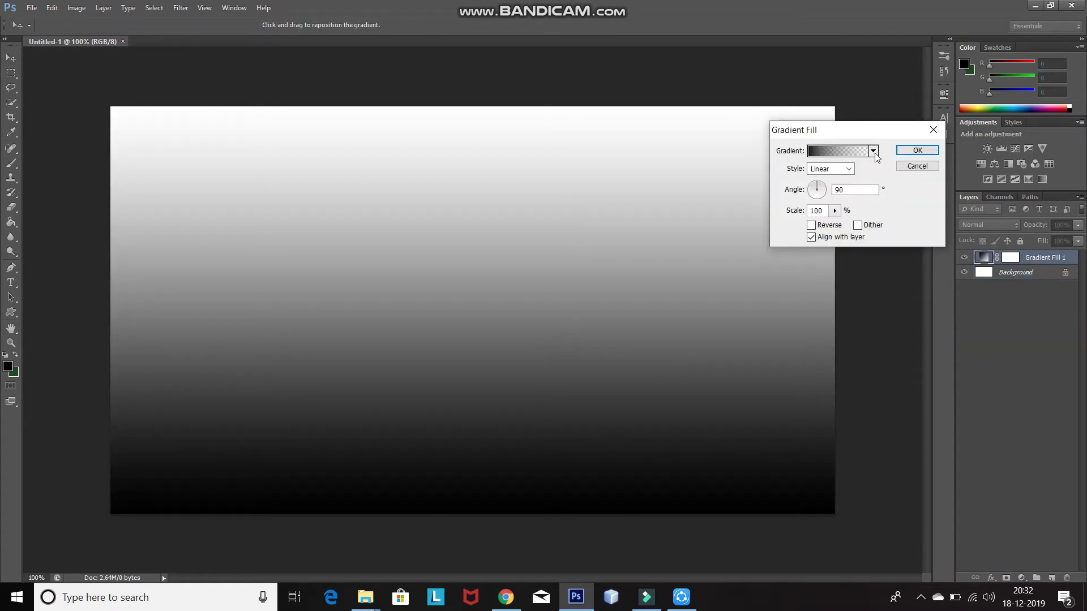
{"action": "left_click", "coordinate": [874, 152]}
{"action": "left_click", "coordinate": [824, 180]}
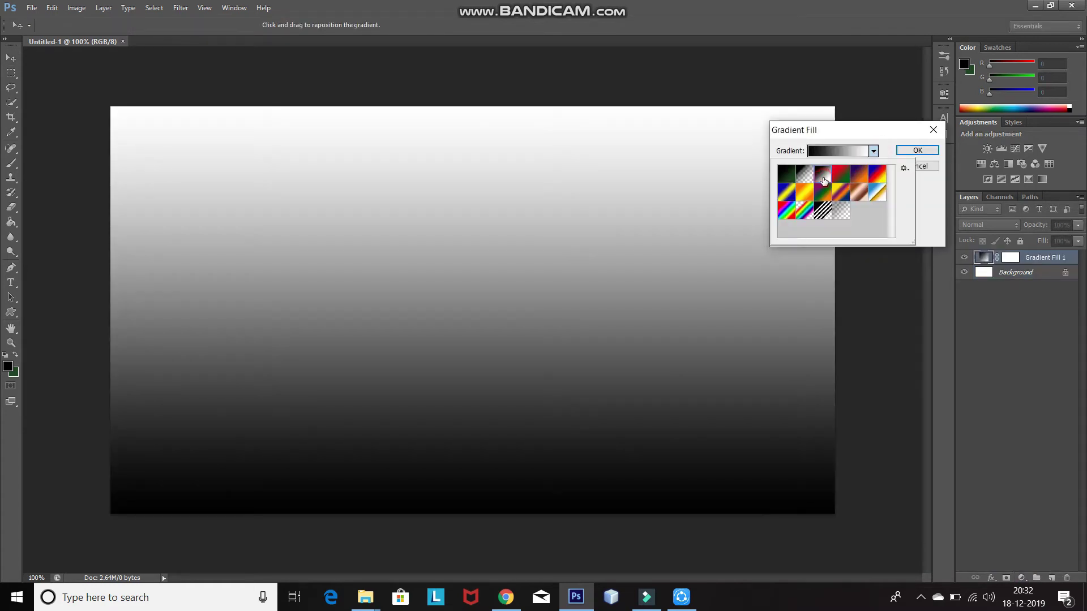
{"action": "left_click", "coordinate": [873, 151]}
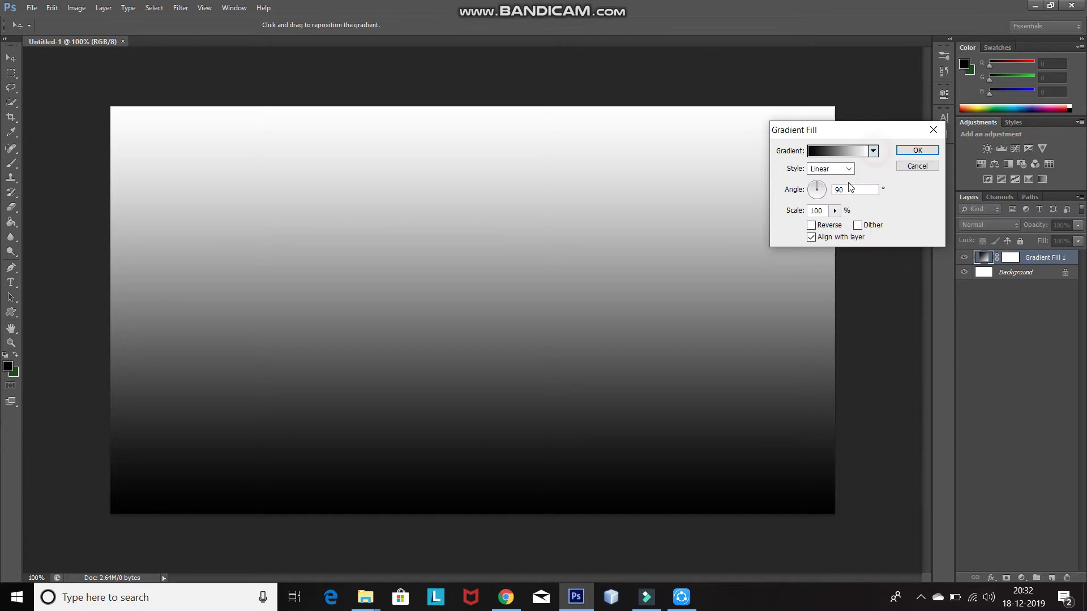
{"action": "double_click", "coordinate": [825, 209]}
{"action": "type", "text": "1"}
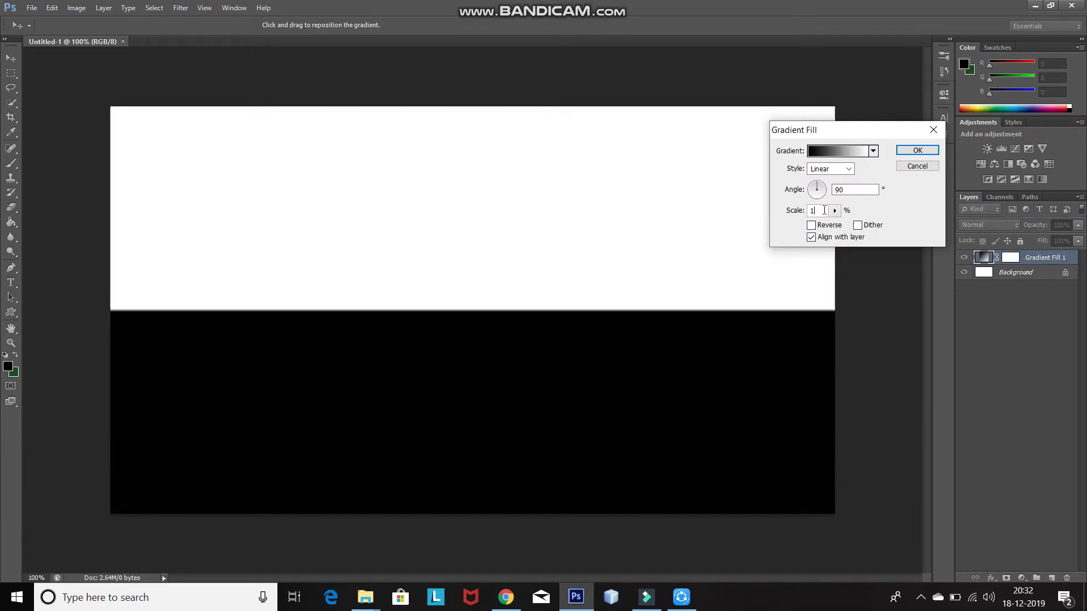
{"action": "type", "text": "500"}
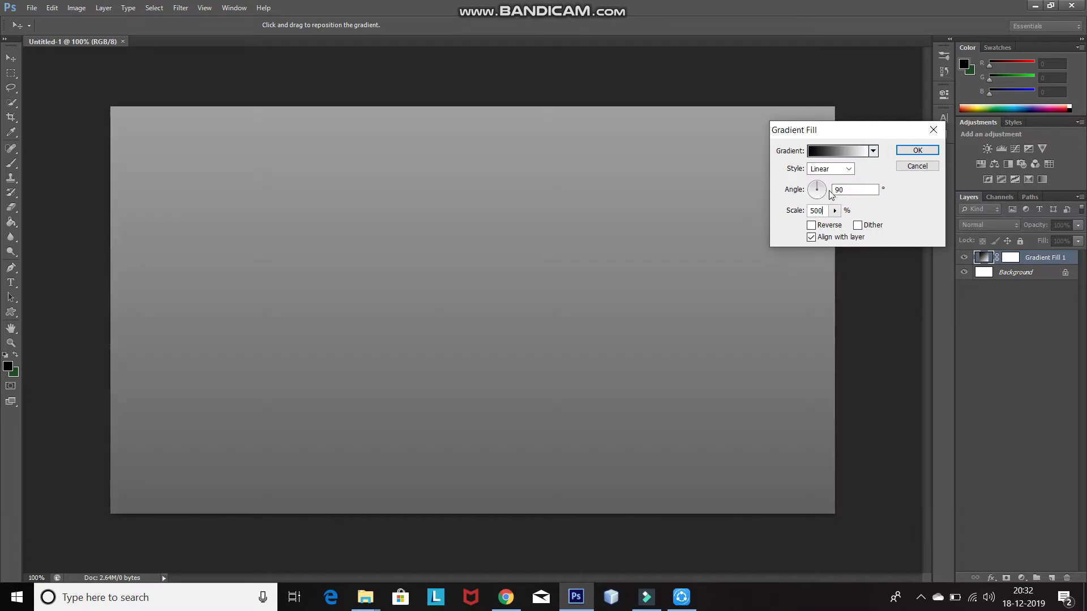
{"action": "left_click", "coordinate": [847, 170]}
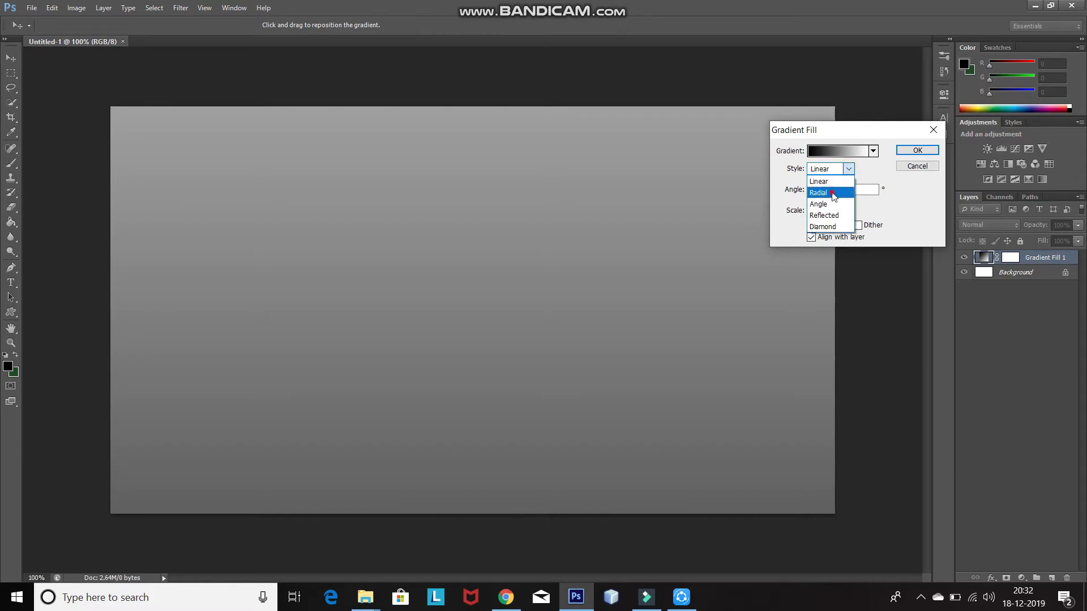
{"action": "left_click", "coordinate": [834, 194]}
{"action": "left_click", "coordinate": [812, 227]}
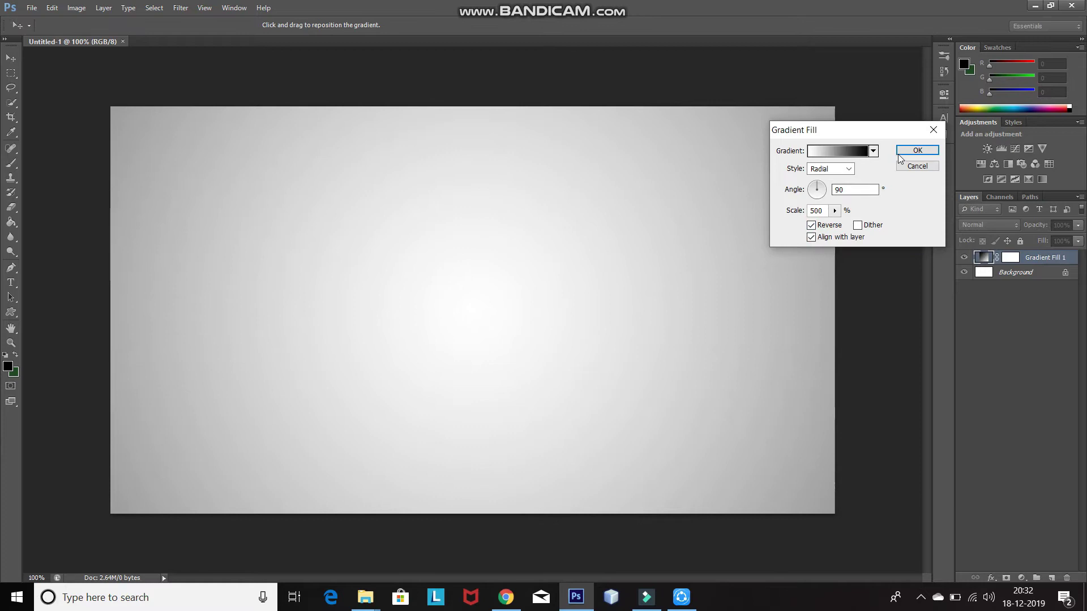
{"action": "left_click", "coordinate": [900, 153]}
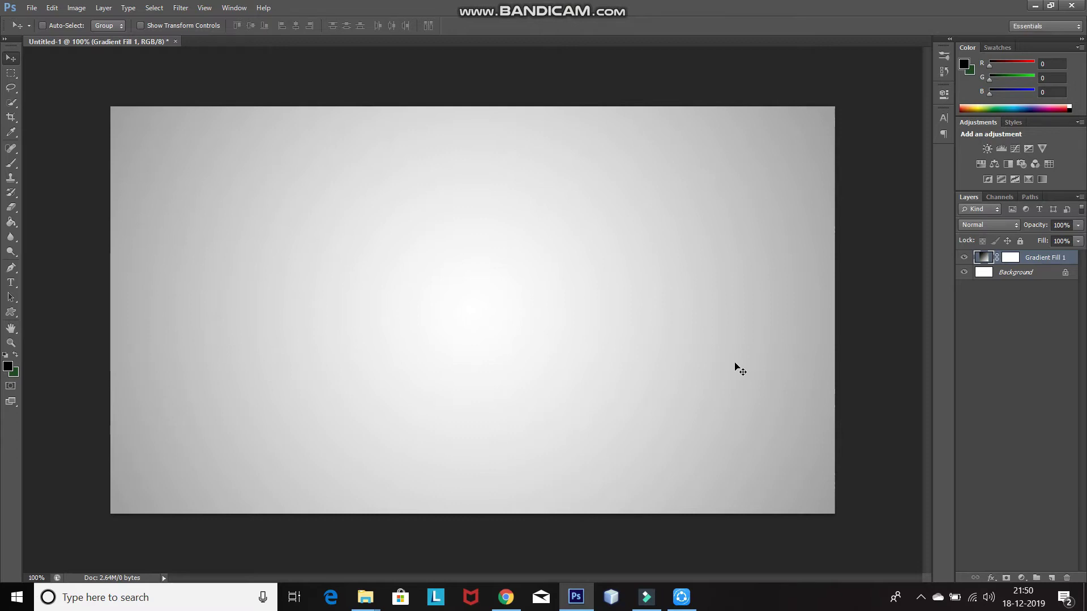
Set the Horizontal Type Tool to Bebas Neue at 86.86 pt with a black foreground colour
{"action": "left_click", "coordinate": [10, 286]}
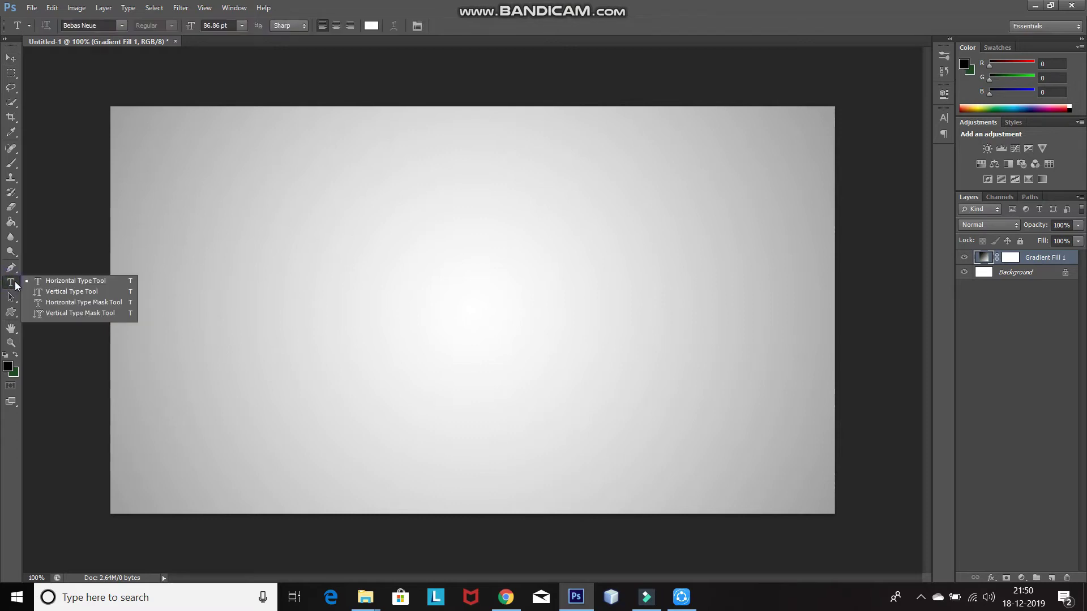
{"action": "left_click", "coordinate": [38, 285]}
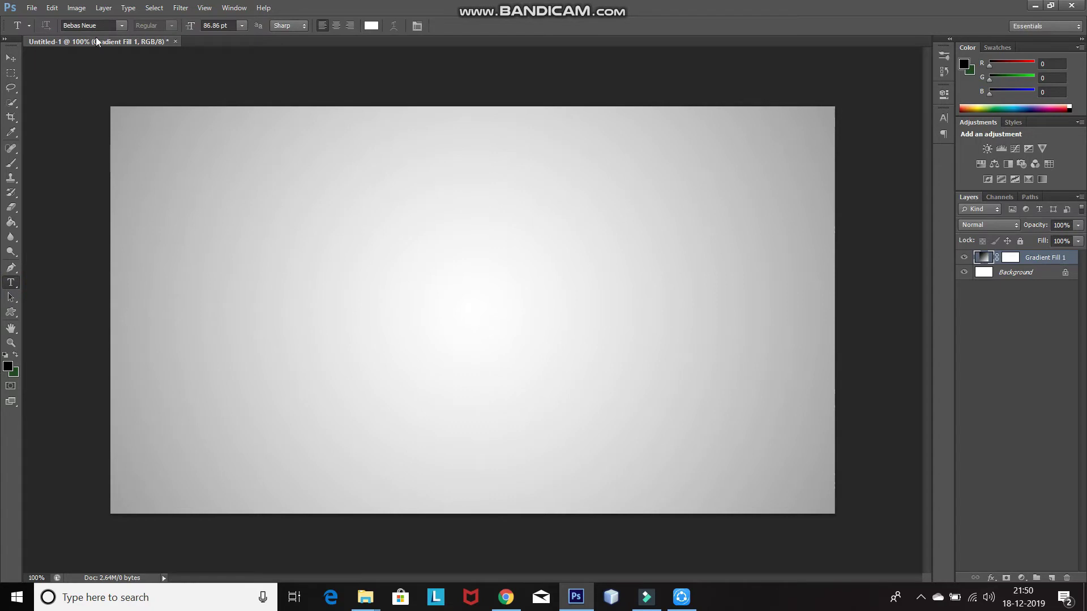
{"action": "left_click", "coordinate": [123, 25]}
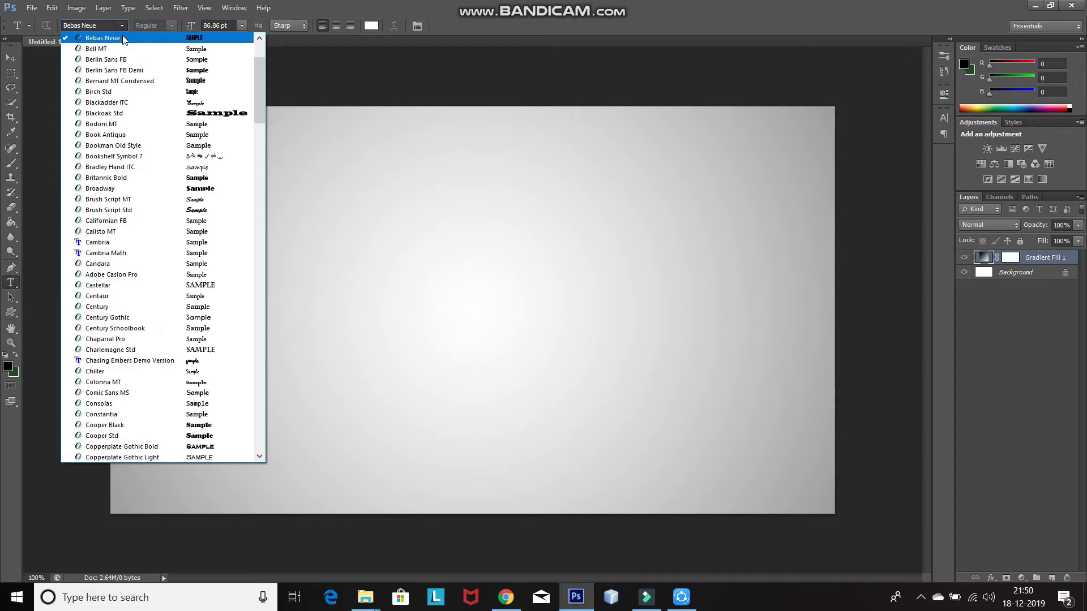
{"action": "left_click", "coordinate": [123, 39]}
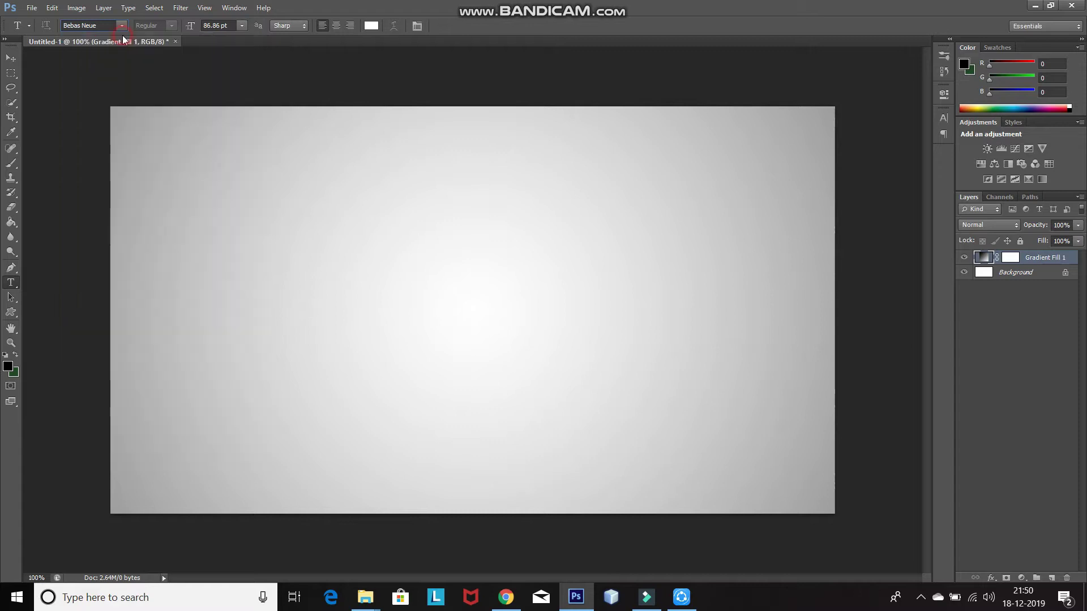
{"action": "left_click", "coordinate": [219, 26]}
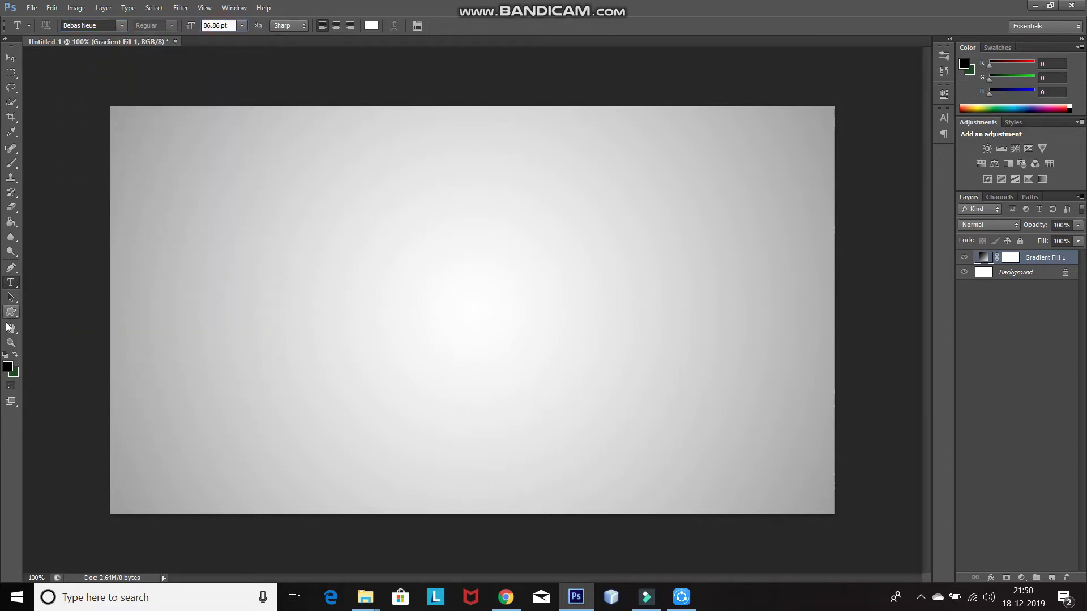
{"action": "left_click", "coordinate": [7, 367]}
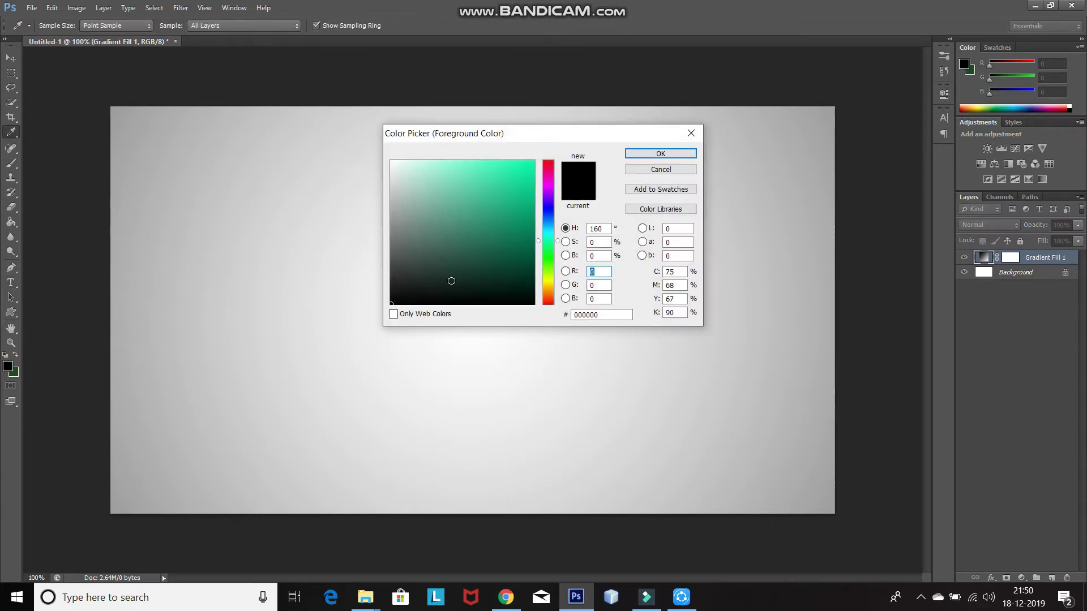
{"action": "left_click", "coordinate": [660, 157]}
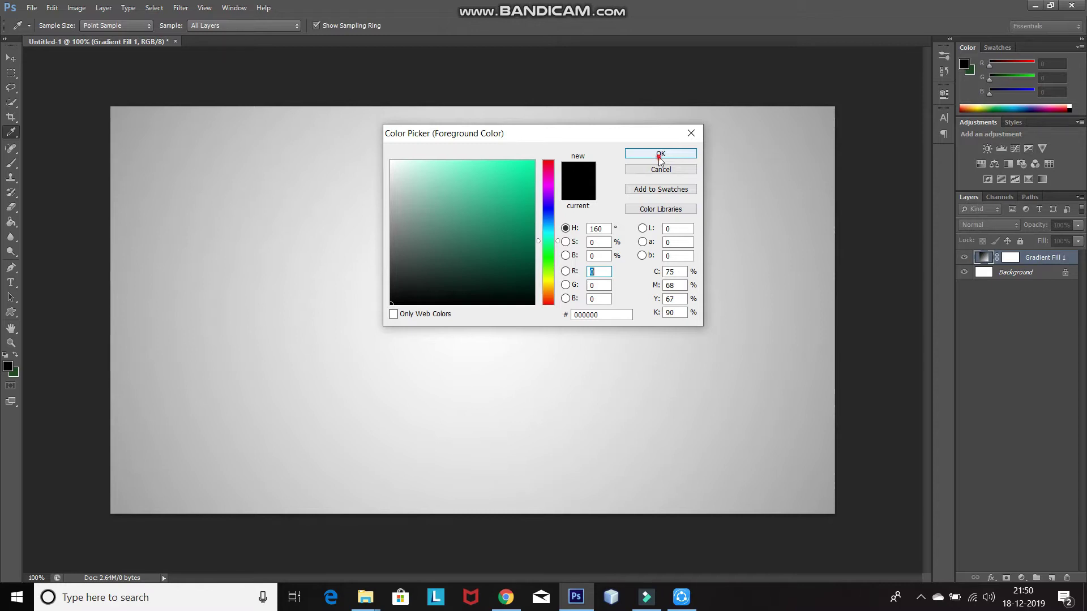
{"action": "key", "text": "t"}
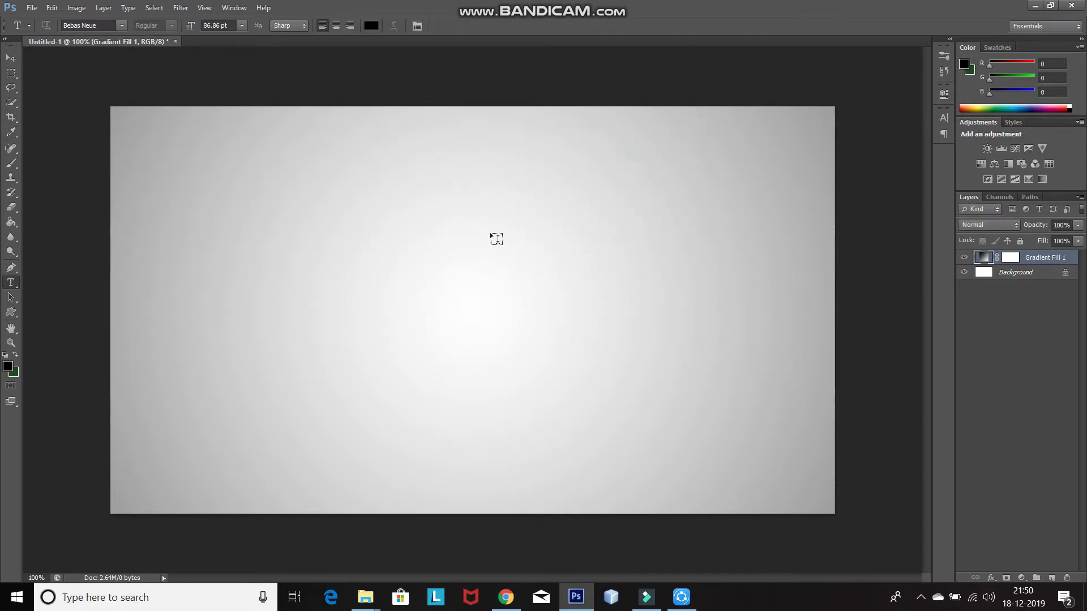
Type and commit NATURE on a new text layer, then select it together with the Background layer
{"action": "left_click", "coordinate": [384, 309]}
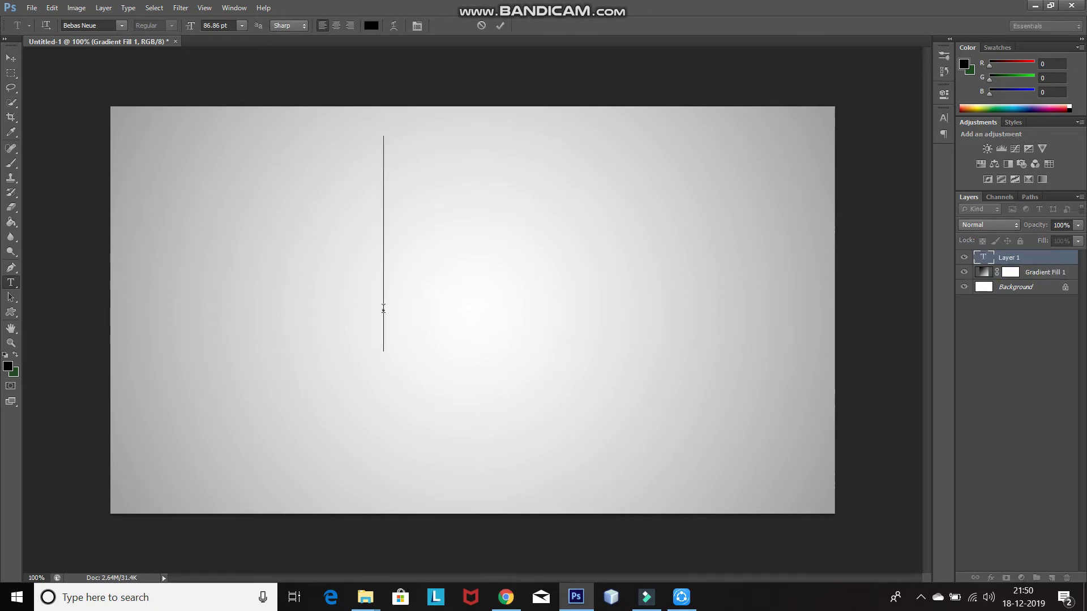
{"action": "type", "text": "NATURE"}
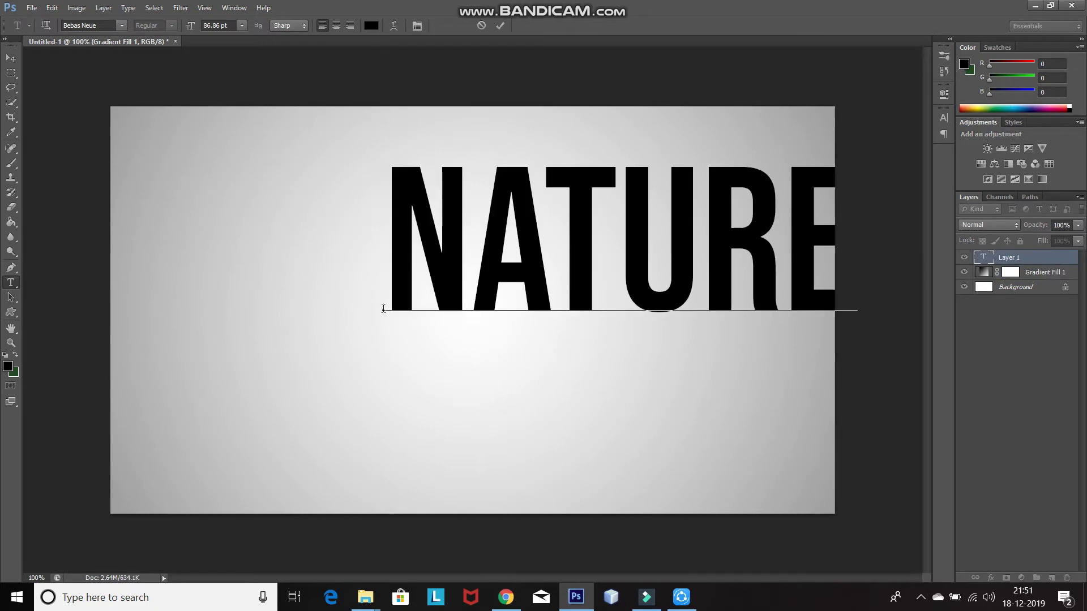
{"action": "left_click", "coordinate": [499, 26]}
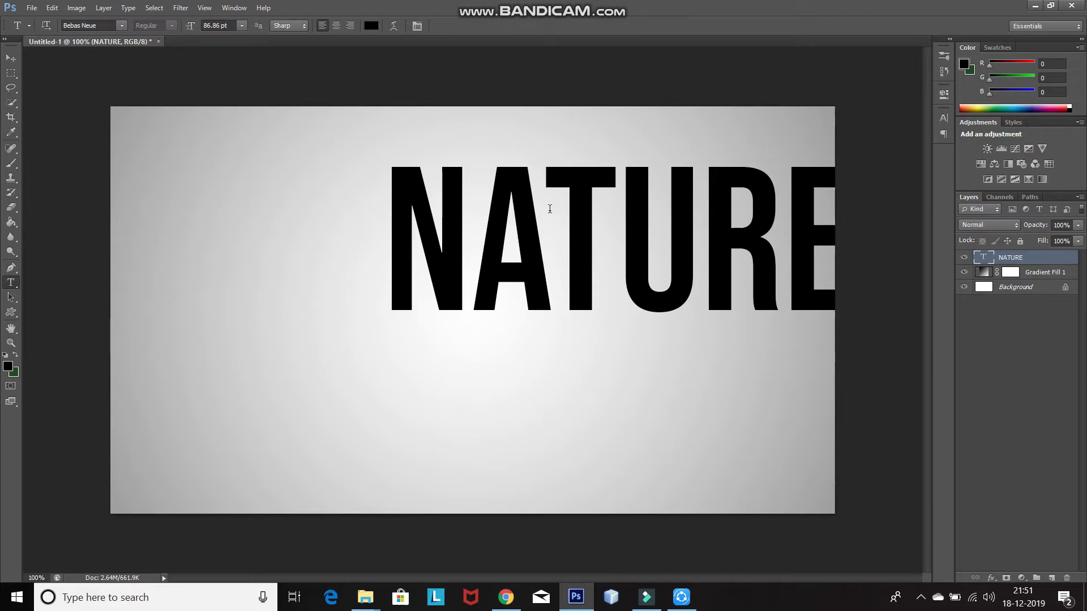
{"action": "left_click", "coordinate": [1024, 294], "text": "ctrl"}
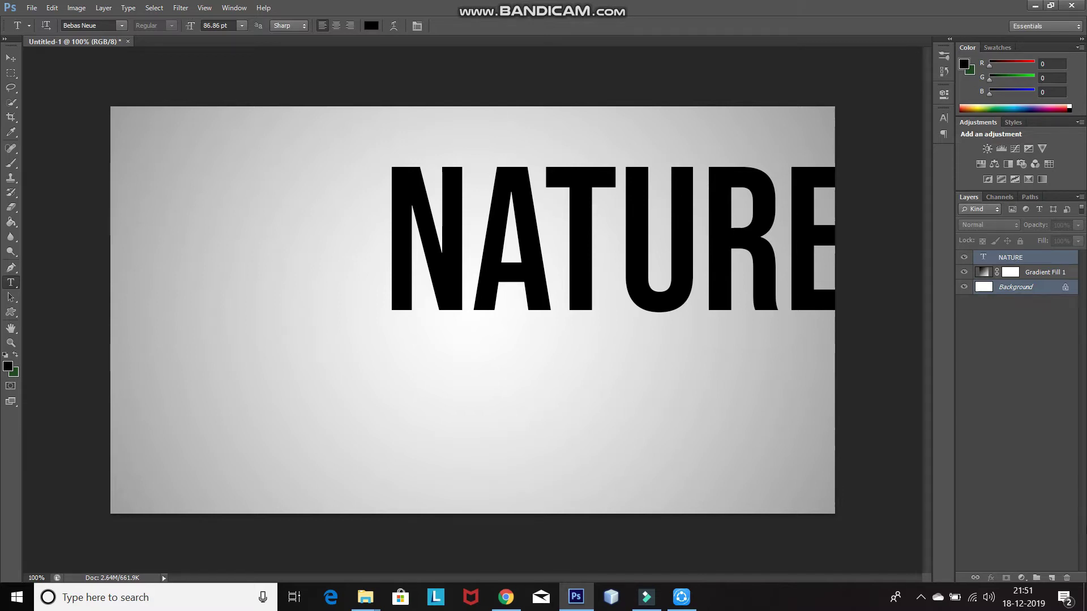
Align NATURE to the vertical and horizontal centres of the canvas, then select only the NATURE layer
{"action": "left_click", "coordinate": [10, 58]}
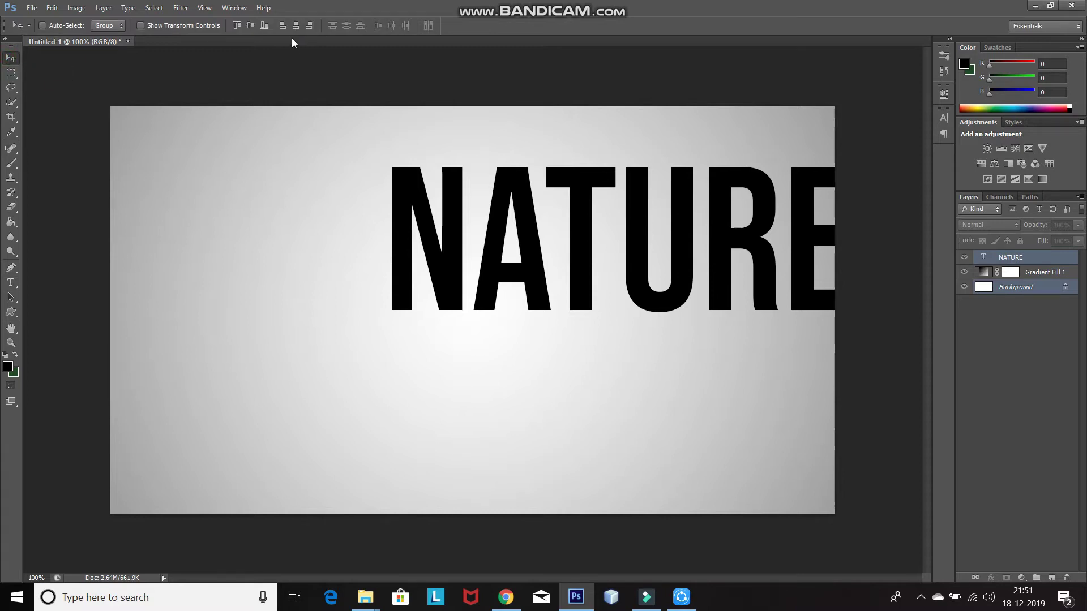
{"action": "left_click", "coordinate": [246, 26]}
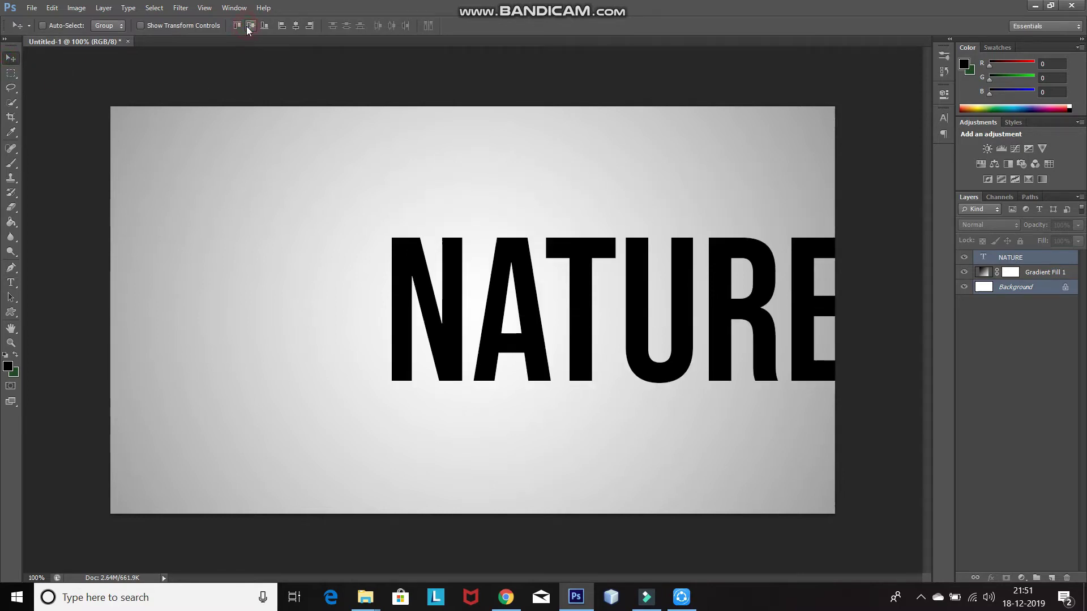
{"action": "left_click", "coordinate": [298, 25]}
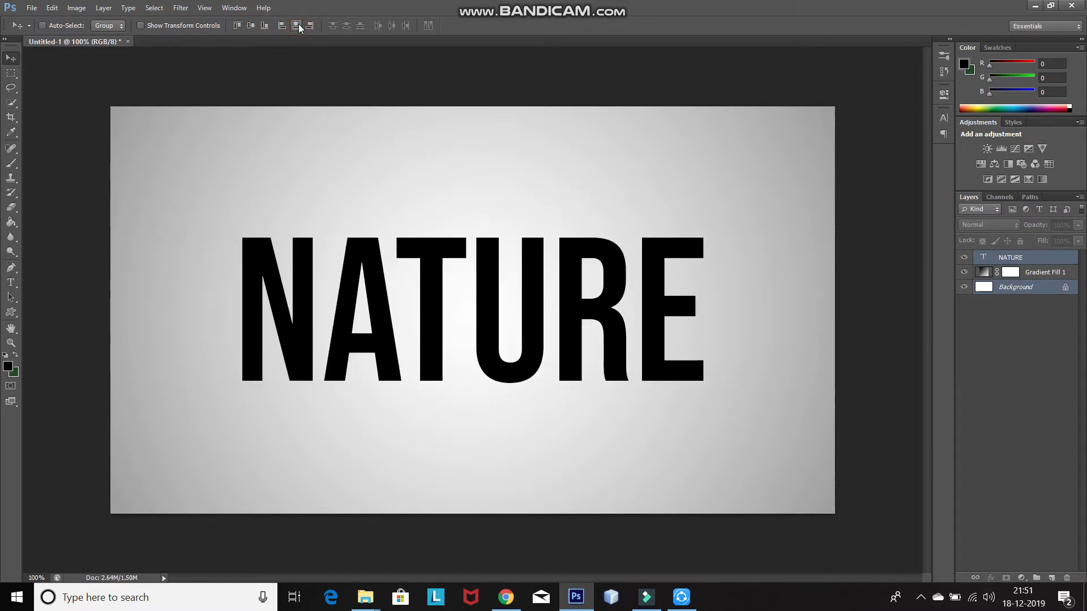
{"action": "left_click", "coordinate": [1070, 262]}
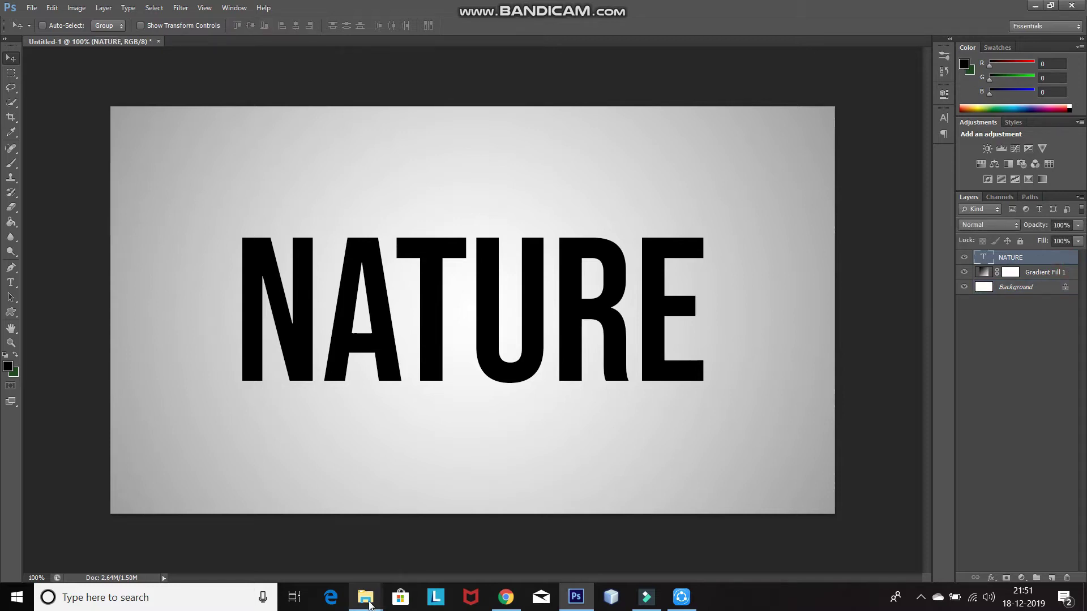
Drag the close-up leaves photo from the Creative Image Inside Text Effect folder into the document
{"action": "mouse_move", "coordinate": [369, 605]}
{"action": "left_click", "coordinate": [409, 556]}
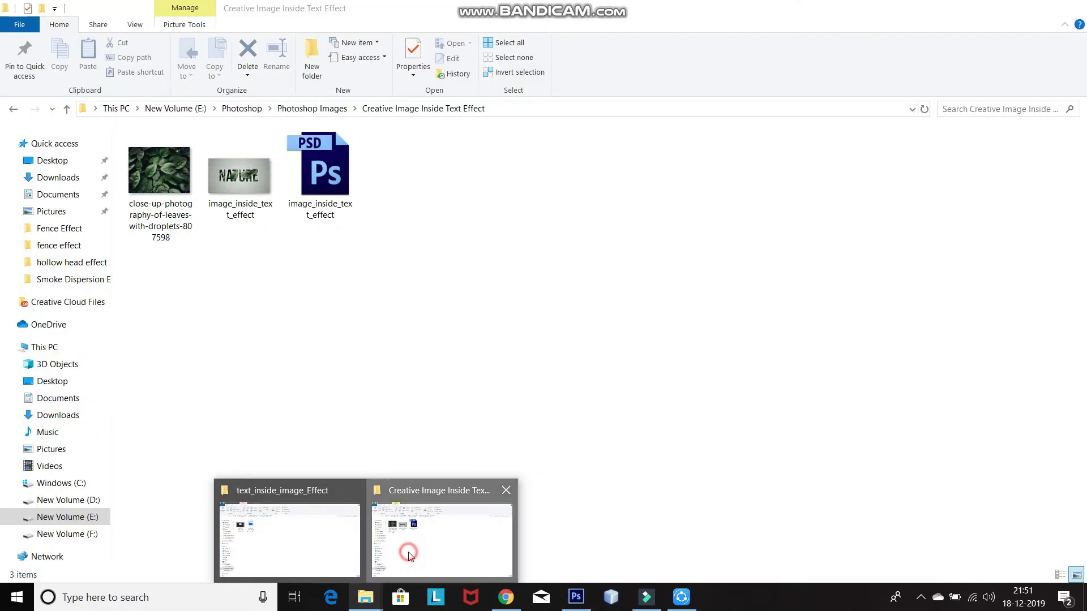
{"action": "left_click_drag", "start_coordinate": [145, 158], "coordinate": [550, 437]}
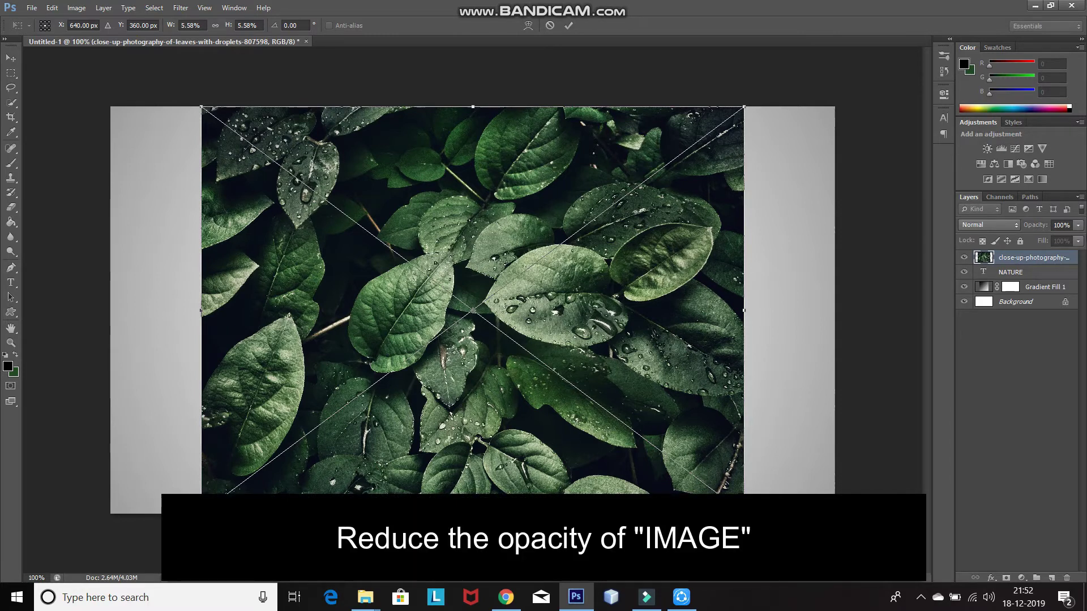
Shrink the leaf photo slightly and move it over NATURE at 48% opacity, then restore 100%
{"action": "left_click", "coordinate": [1078, 226]}
{"action": "left_click_drag", "start_coordinate": [1077, 233], "coordinate": [1050, 240]}
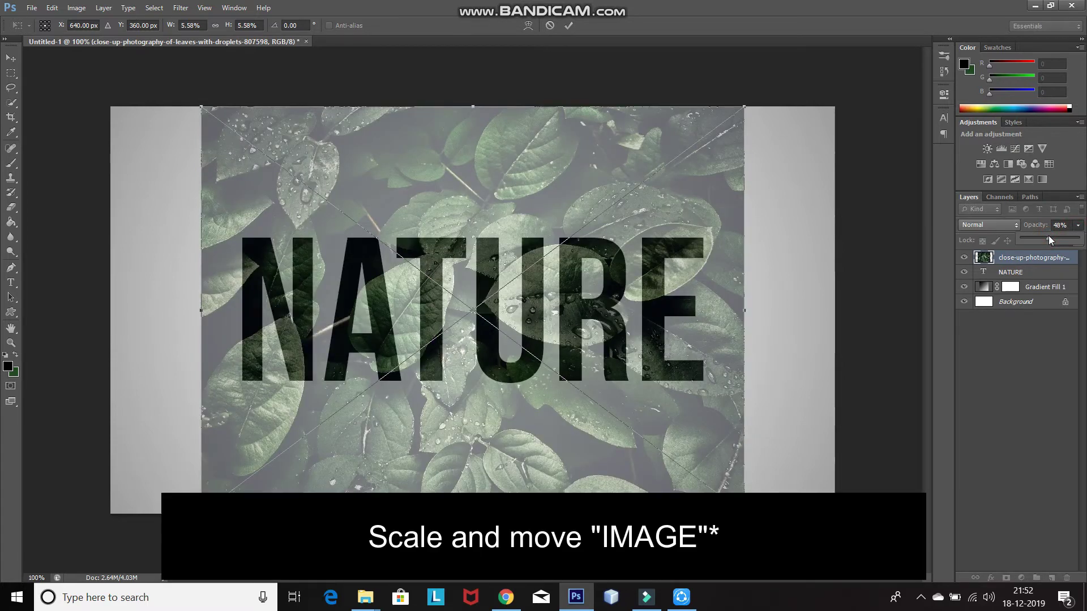
{"action": "left_click_drag", "start_coordinate": [744, 515], "coordinate": [723, 498]}
{"action": "left_click_drag", "start_coordinate": [422, 229], "coordinate": [434, 237]}
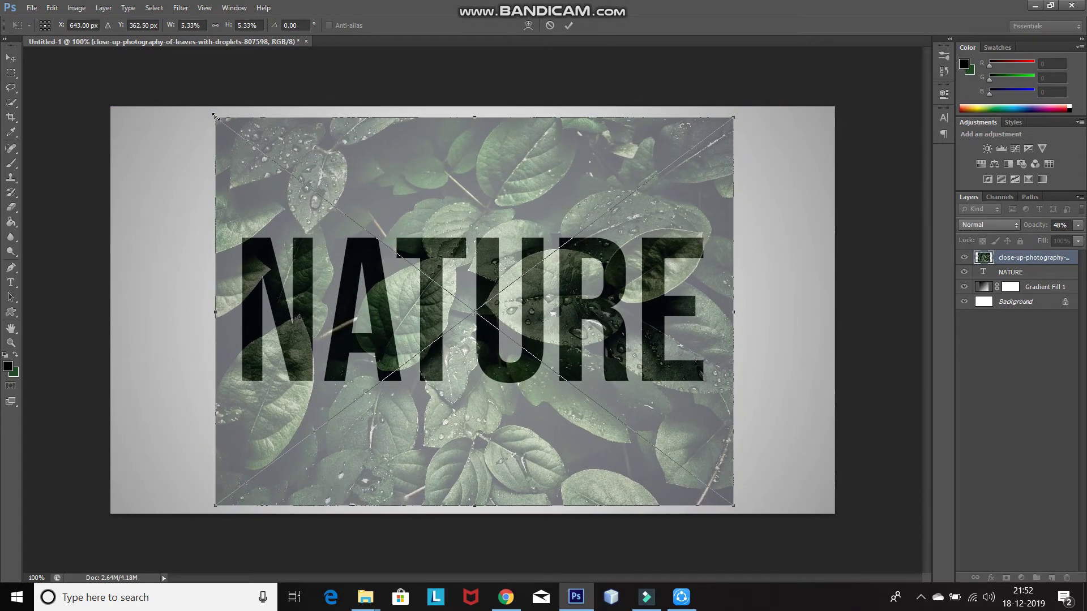
{"action": "left_click_drag", "start_coordinate": [223, 133], "coordinate": [233, 138]}
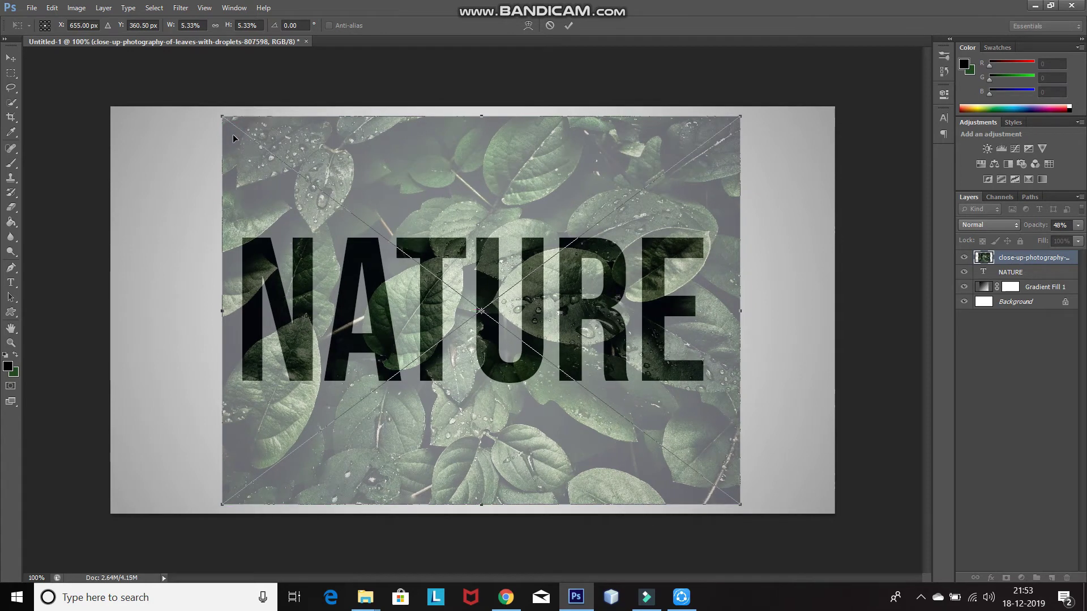
{"action": "left_click", "coordinate": [568, 29]}
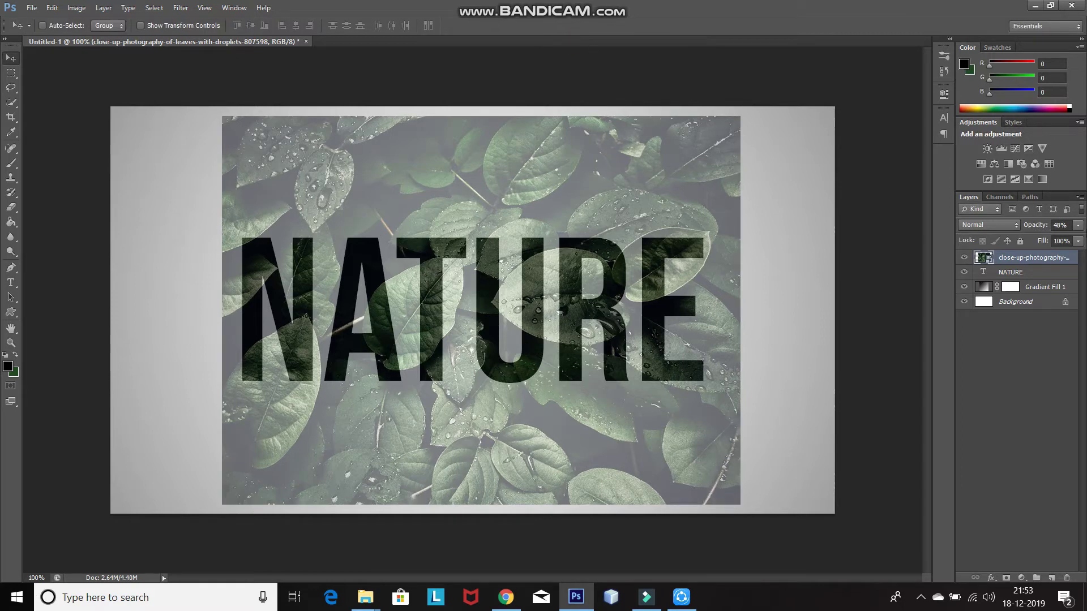
{"action": "left_click", "coordinate": [1078, 225]}
{"action": "left_click_drag", "start_coordinate": [1052, 238], "coordinate": [1082, 238]}
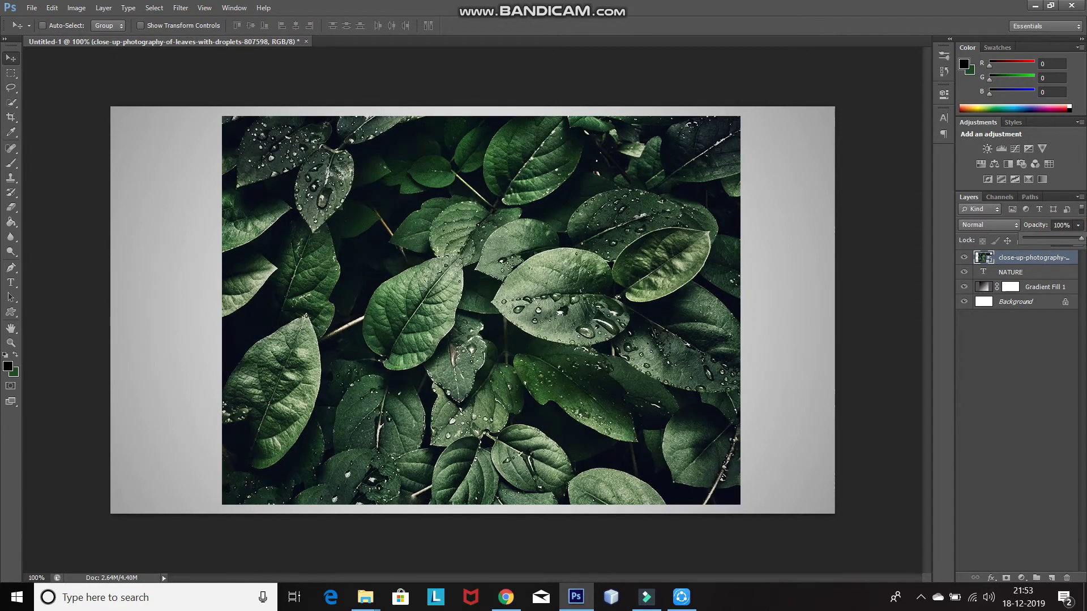
Apply Create Clipping Mask to the leaf photo layer so it fills the NATURE letters
{"action": "right_click", "coordinate": [1039, 264]}
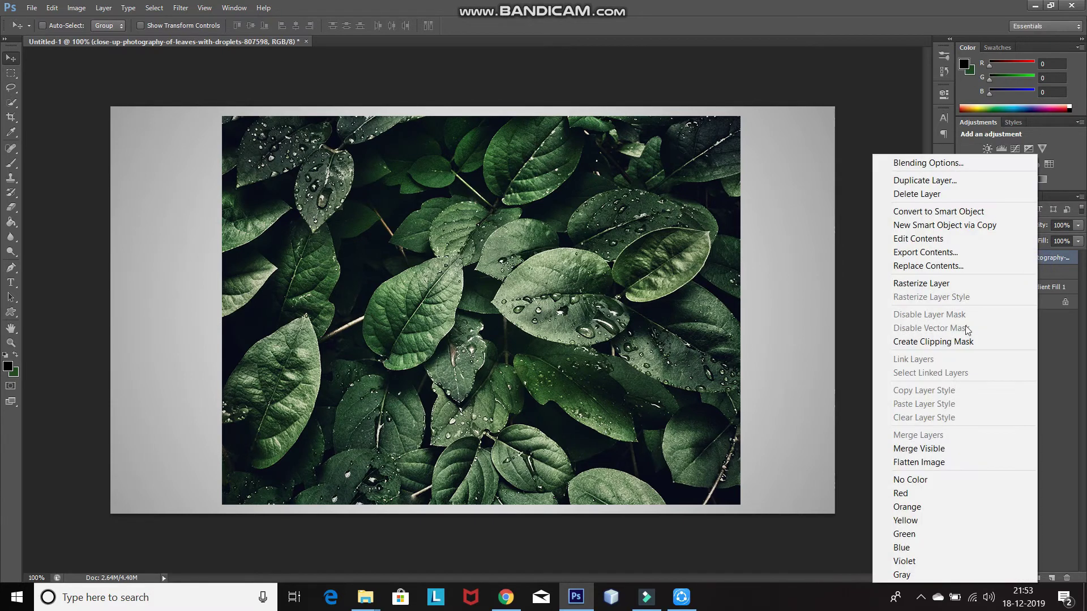
{"action": "left_click", "coordinate": [952, 342]}
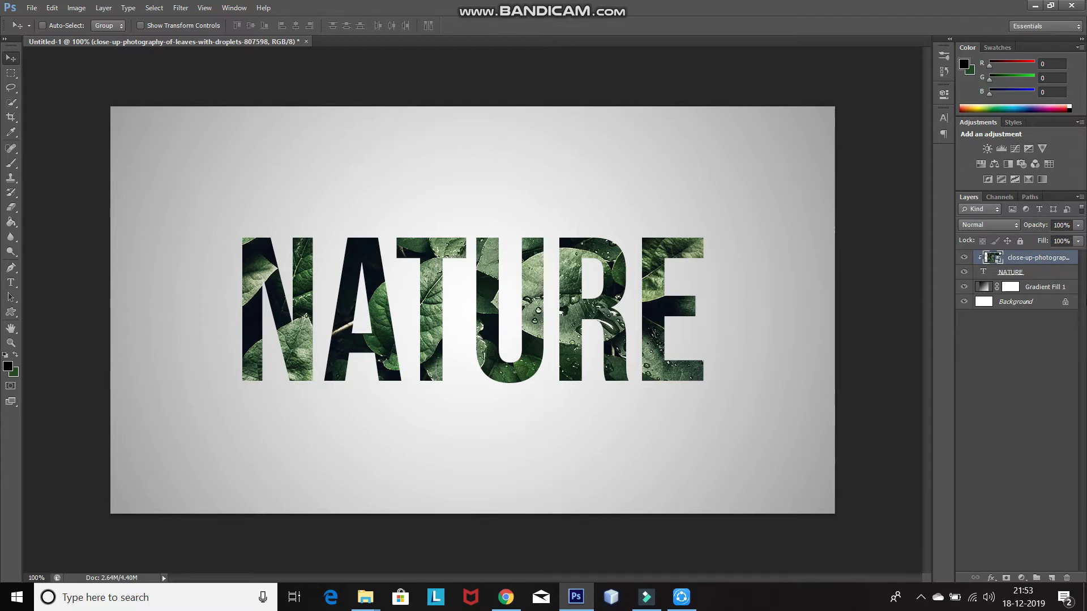
Duplicate the leaf photo layer and release the top copy's clipping mask
{"action": "right_click", "coordinate": [1046, 258]}
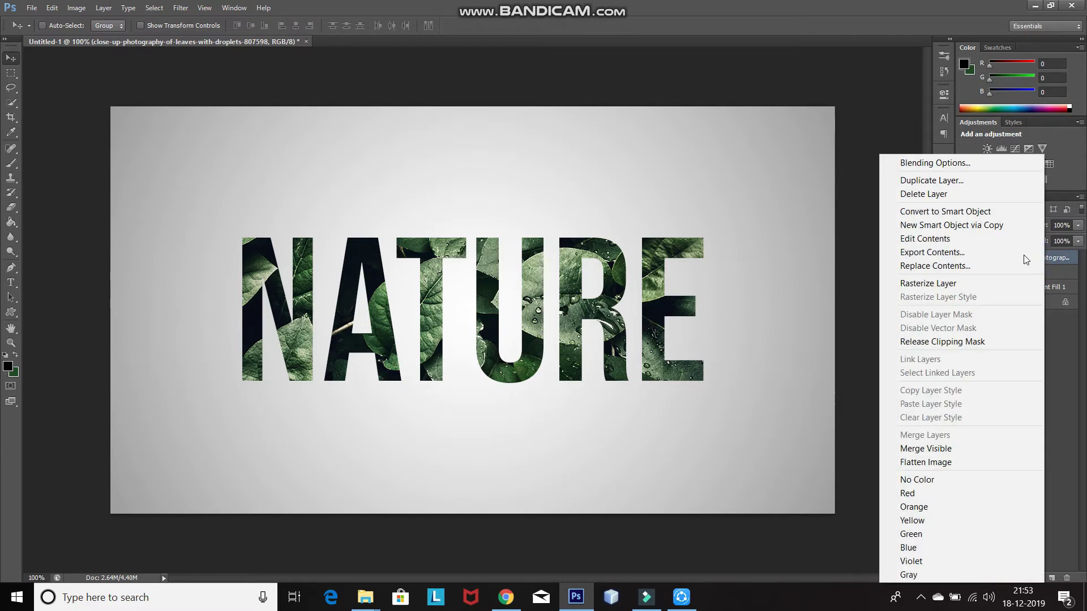
{"action": "left_click", "coordinate": [923, 180]}
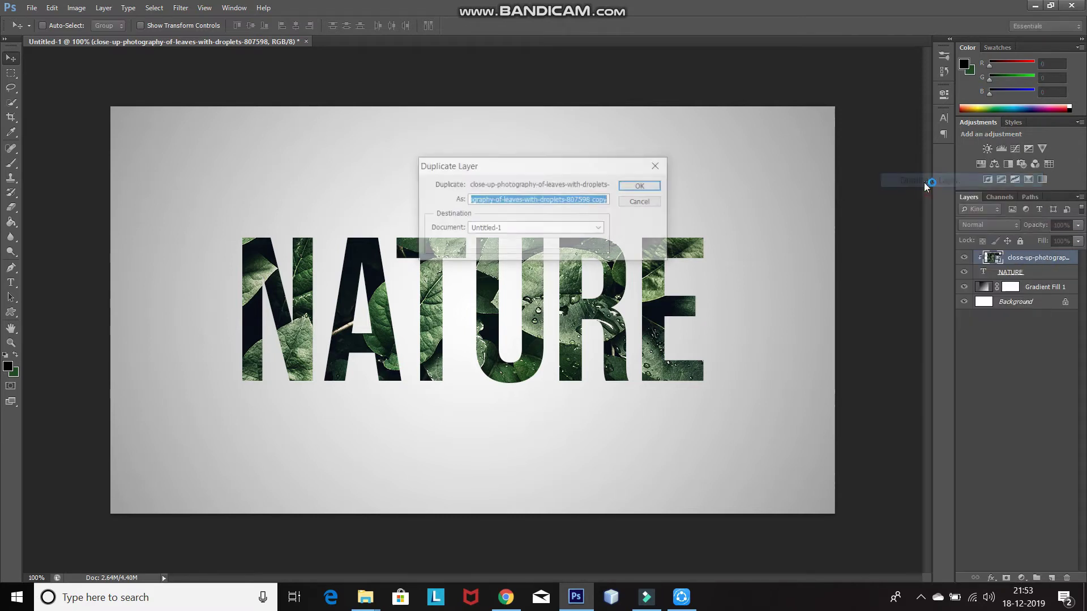
{"action": "left_click", "coordinate": [643, 186]}
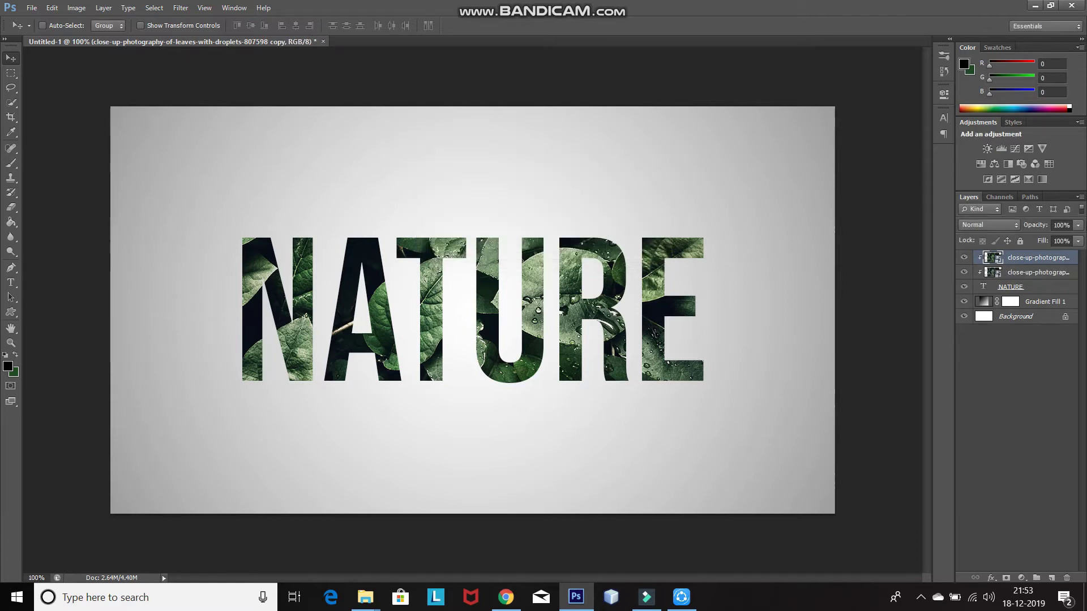
{"action": "right_click", "coordinate": [1053, 262]}
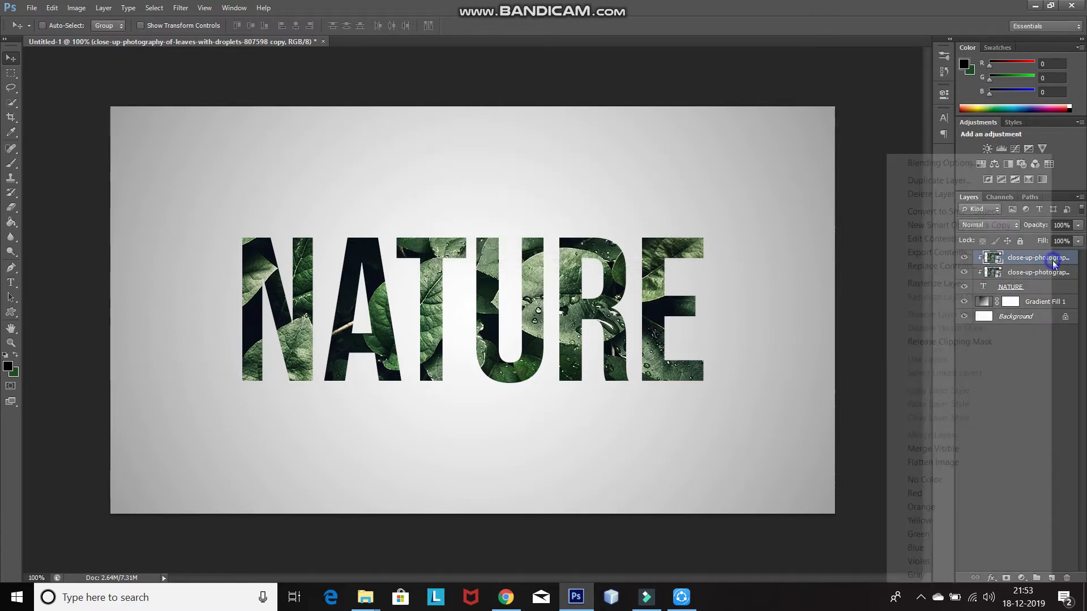
{"action": "left_click", "coordinate": [906, 341]}
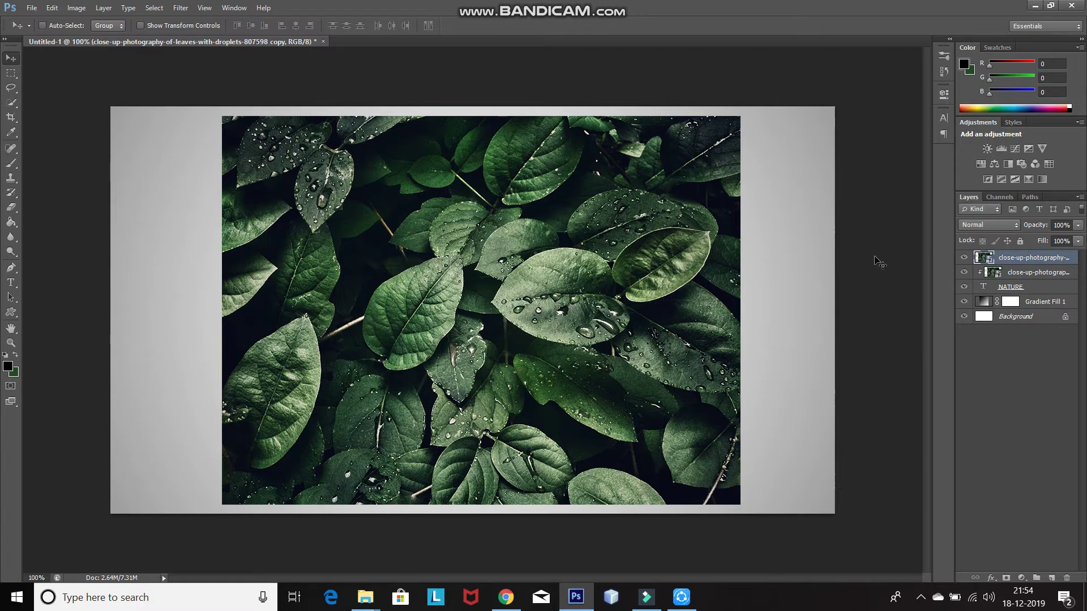
Set the top leaf copy to 45% opacity and quick-select leaves crossing the upper letters and the U
{"action": "left_click", "coordinate": [1077, 227]}
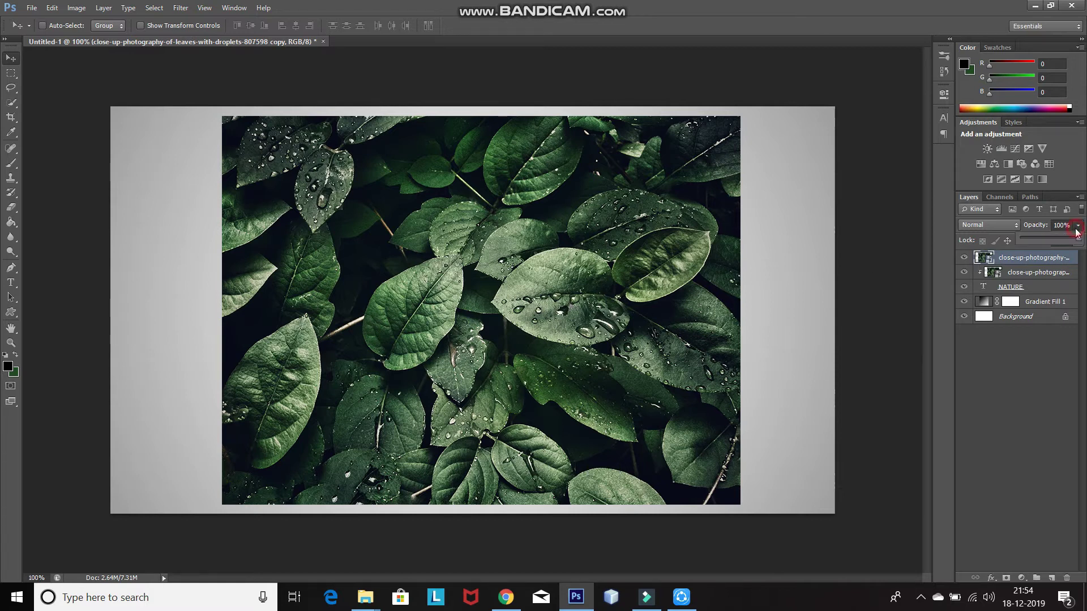
{"action": "left_click", "coordinate": [1047, 239]}
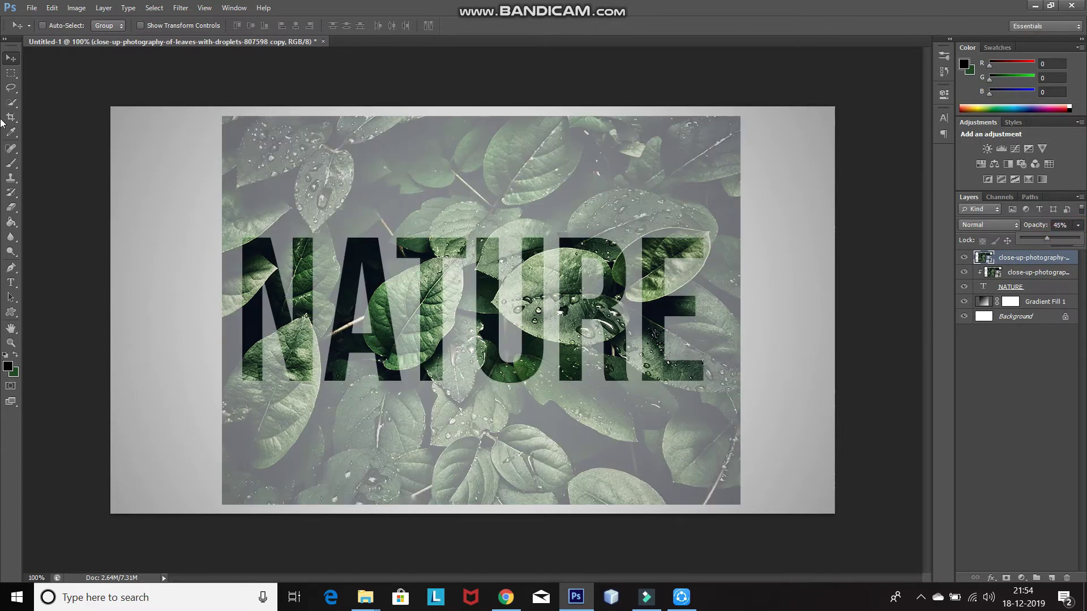
{"action": "left_click_drag", "start_coordinate": [11, 103], "coordinate": [35, 105]}
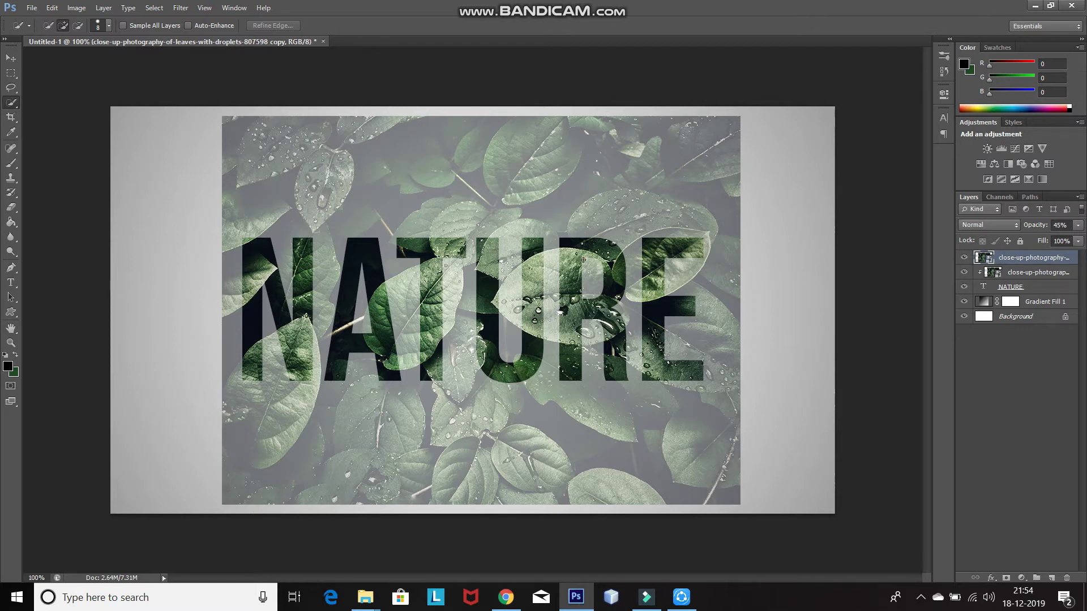
{"action": "mouse_move", "coordinate": [583, 260]}
{"action": "left_mouse_down"}
{"action": "mouse_move", "coordinate": [552, 262]}
{"action": "mouse_move", "coordinate": [503, 300]}
{"action": "mouse_move", "coordinate": [544, 337]}
{"action": "mouse_move", "coordinate": [600, 340]}
{"action": "mouse_move", "coordinate": [623, 320]}
{"action": "mouse_move", "coordinate": [614, 279]}
{"action": "left_mouse_up"}
{"action": "mouse_move", "coordinate": [390, 295]}
{"action": "left_mouse_down"}
{"action": "mouse_move", "coordinate": [422, 266]}
{"action": "mouse_move", "coordinate": [456, 317]}
{"action": "mouse_move", "coordinate": [465, 239]}
{"action": "left_mouse_up"}
Add the leaves beside the N and over the E to the selection, then add a layer mask
{"action": "left_click", "coordinate": [78, 25]}
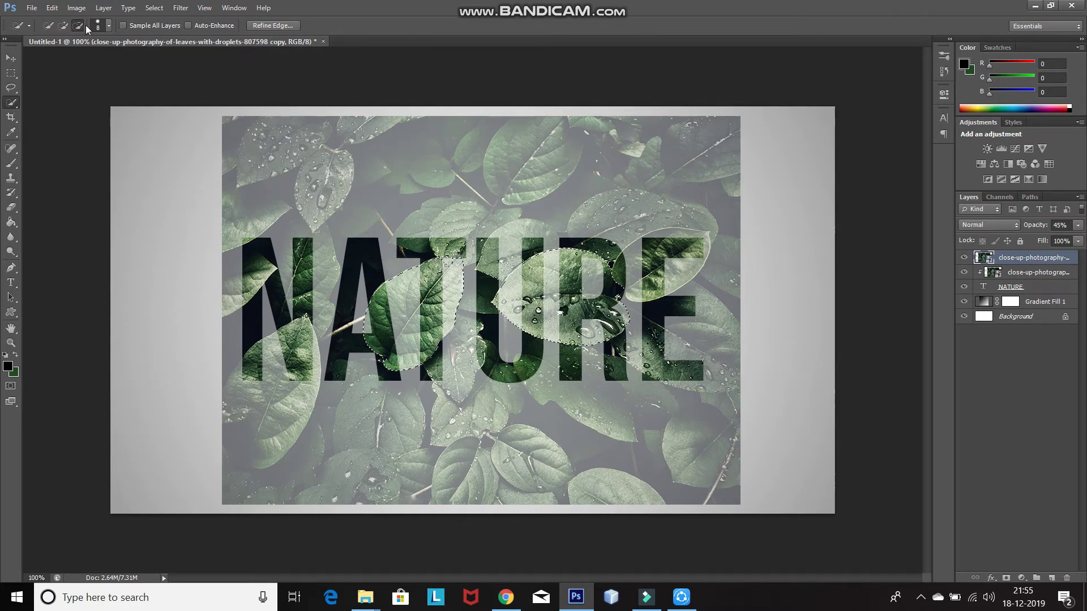
{"action": "left_click", "coordinate": [64, 26]}
{"action": "mouse_move", "coordinate": [266, 266]}
{"action": "left_mouse_down"}
{"action": "mouse_move", "coordinate": [233, 304]}
{"action": "mouse_move", "coordinate": [237, 263]}
{"action": "left_mouse_up"}
{"action": "left_click", "coordinate": [64, 25]}
{"action": "left_click", "coordinate": [652, 276]}
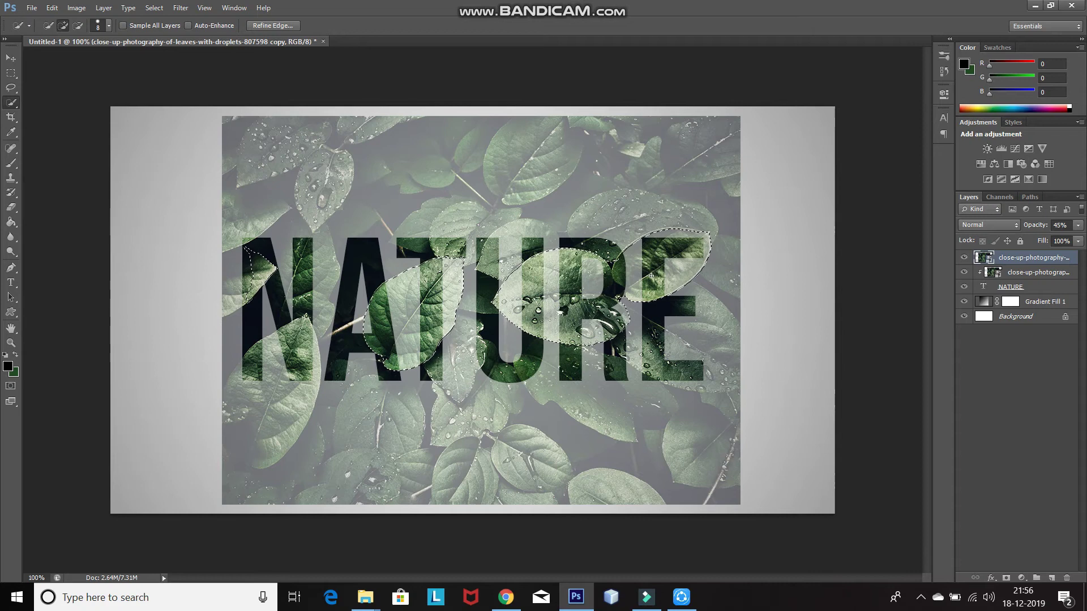
{"action": "left_click", "coordinate": [1006, 577]}
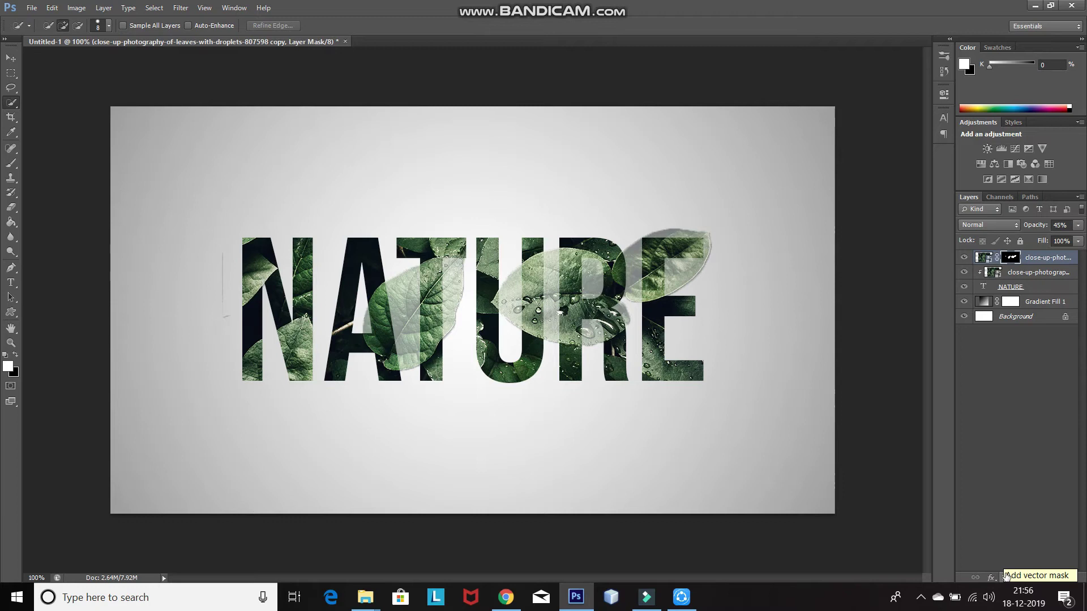
Raise the masked top leaf copy's opacity to 100% so the leaves sit solidly over NATURE
{"action": "left_click", "coordinate": [1079, 227]}
{"action": "left_click_drag", "start_coordinate": [1070, 240], "coordinate": [1082, 240]}
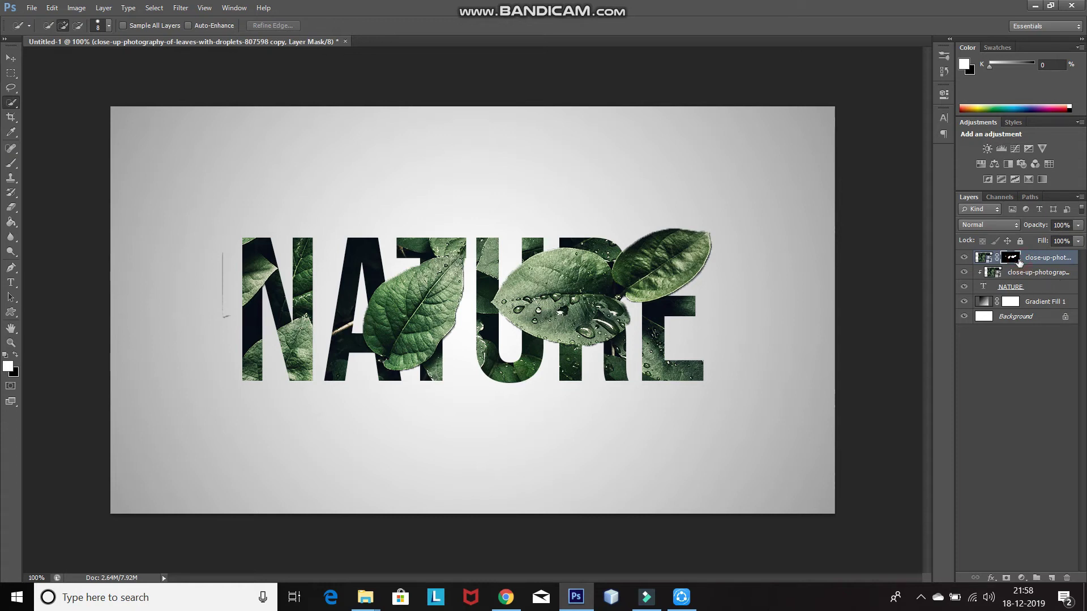
{"action": "left_click", "coordinate": [11, 163]}
Choose the regular brush, check its size settings, and set black as the foreground colour
{"action": "left_click", "coordinate": [57, 163]}
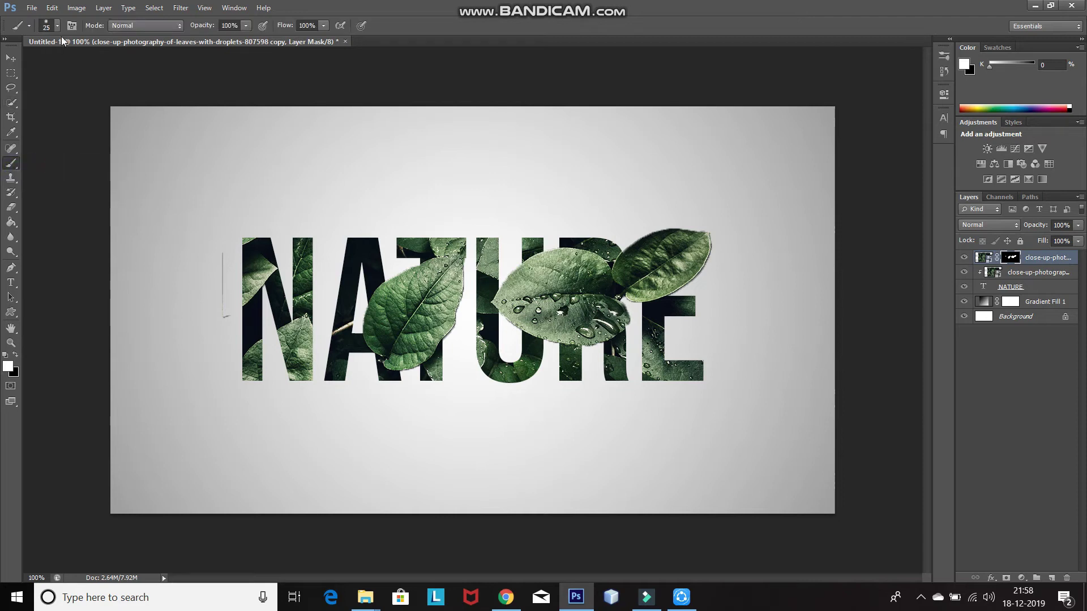
{"action": "left_click", "coordinate": [57, 26]}
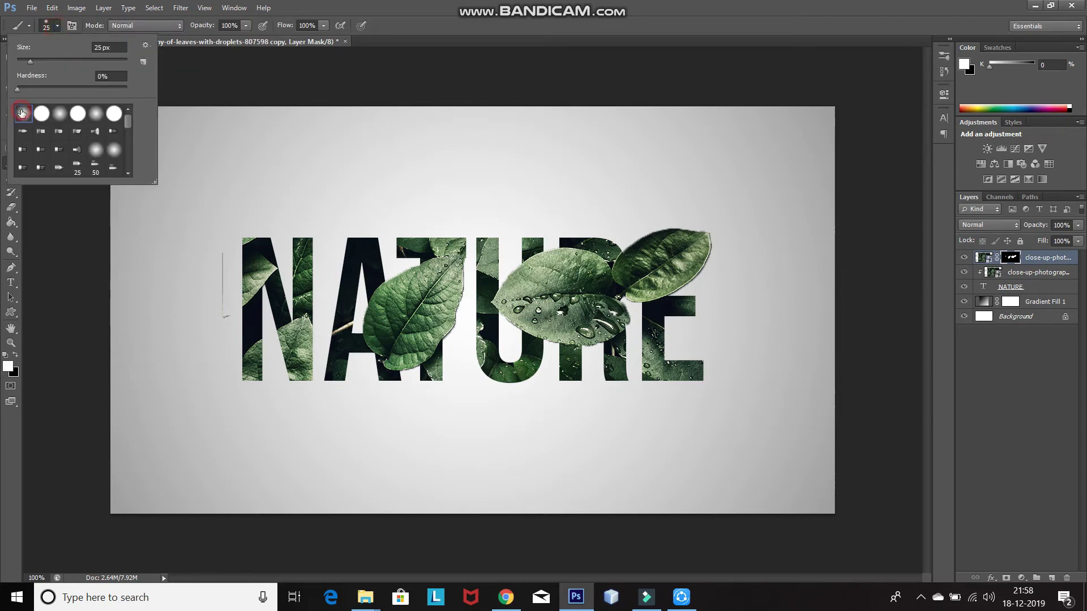
{"action": "left_click", "coordinate": [190, 77]}
{"action": "left_click", "coordinate": [16, 355]}
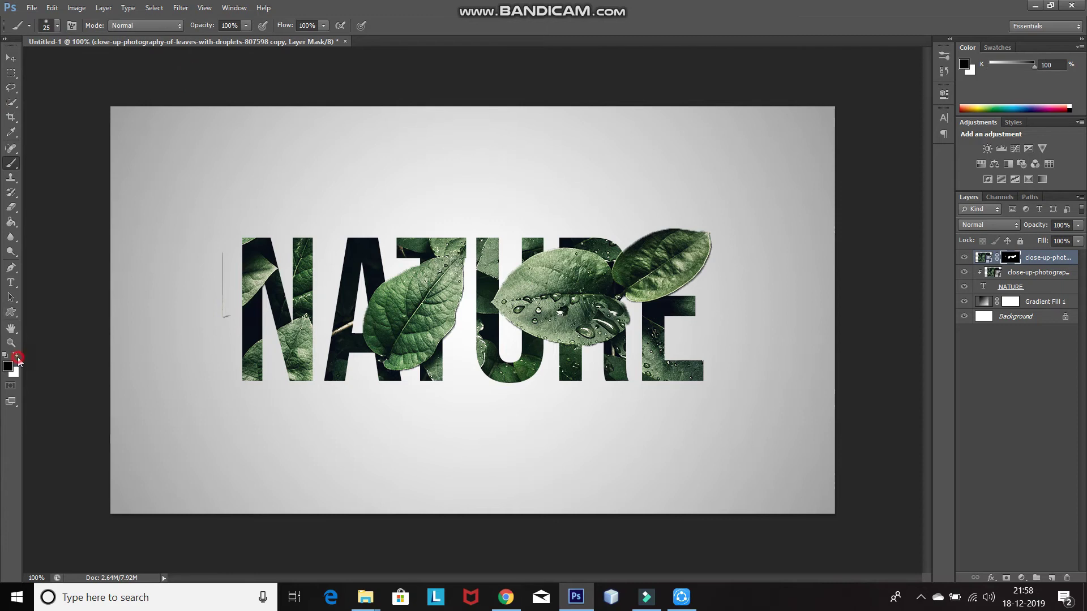
{"action": "left_click", "coordinate": [8, 368]}
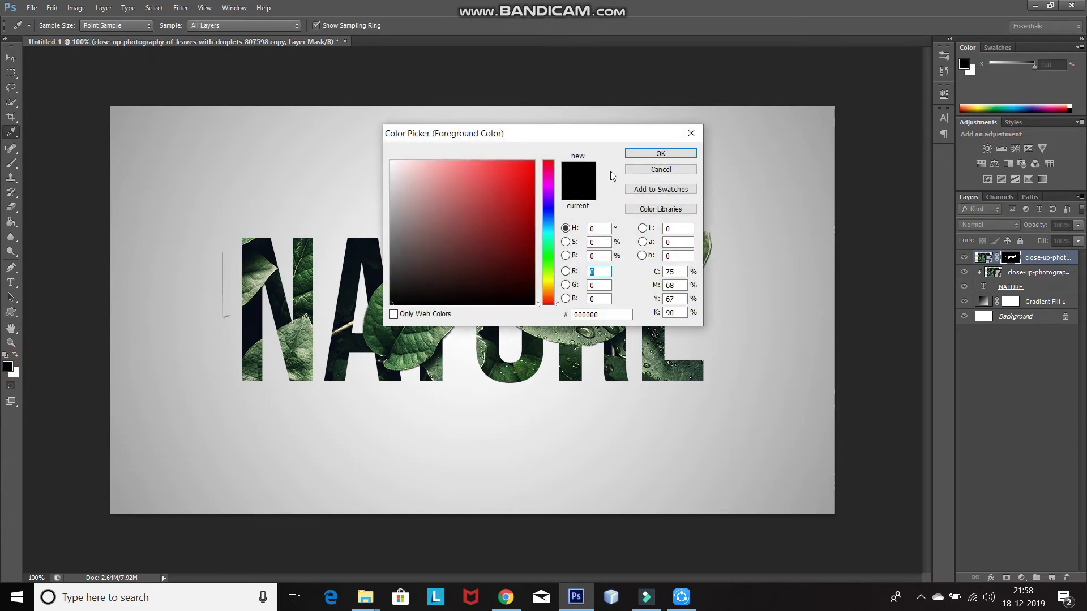
{"action": "left_click", "coordinate": [631, 159]}
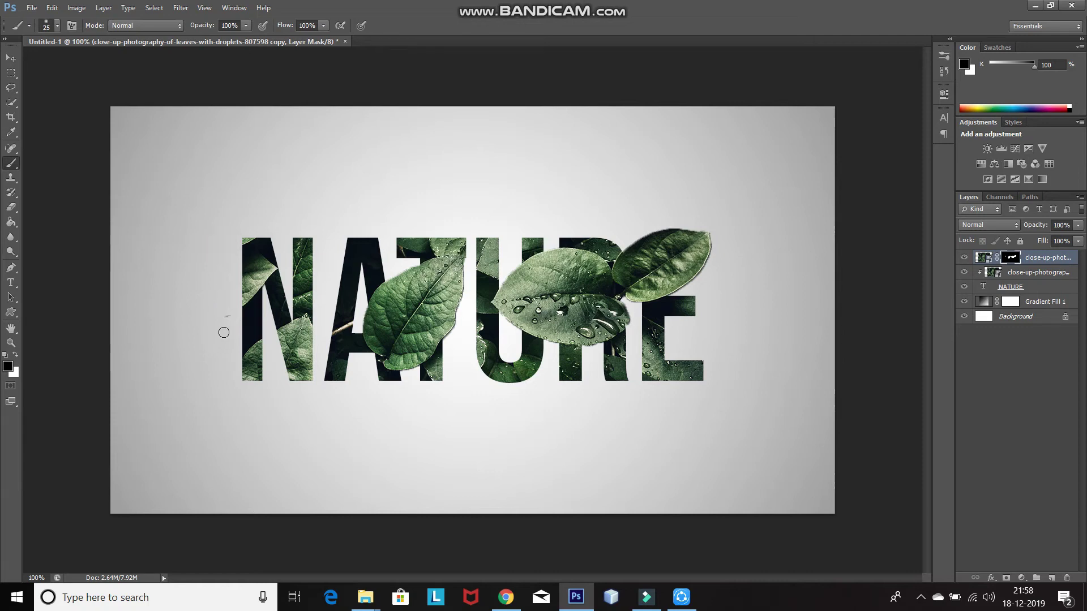
Paint white into the top copy's mask to reveal leaves left of the N
{"action": "left_click", "coordinate": [16, 357]}
{"action": "left_click", "coordinate": [7, 366]}
{"action": "left_click", "coordinate": [658, 154]}
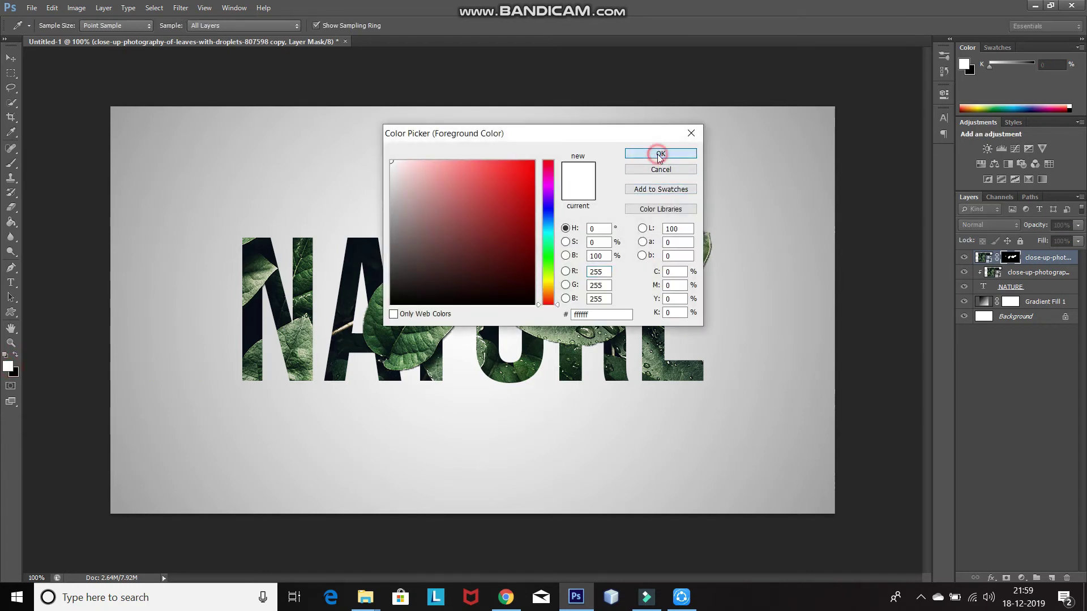
{"action": "key", "text": "b"}
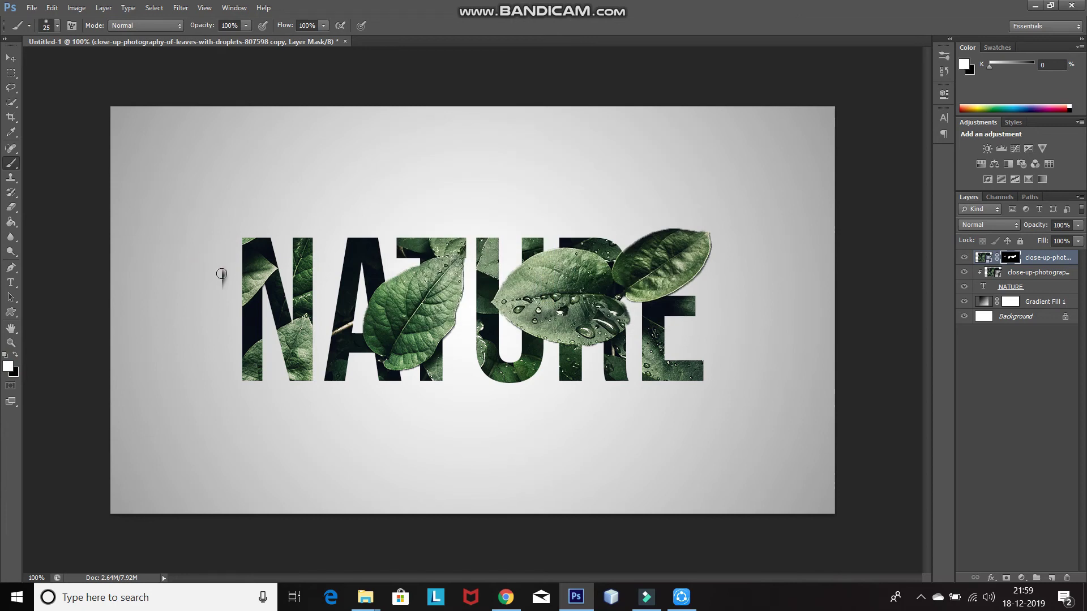
{"action": "mouse_move", "coordinate": [223, 279]}
{"action": "left_mouse_down"}
{"action": "mouse_move", "coordinate": [232, 279]}
{"action": "mouse_move", "coordinate": [233, 375]}
{"action": "mouse_move", "coordinate": [274, 434]}
{"action": "mouse_move", "coordinate": [359, 469]}
{"action": "left_mouse_up"}
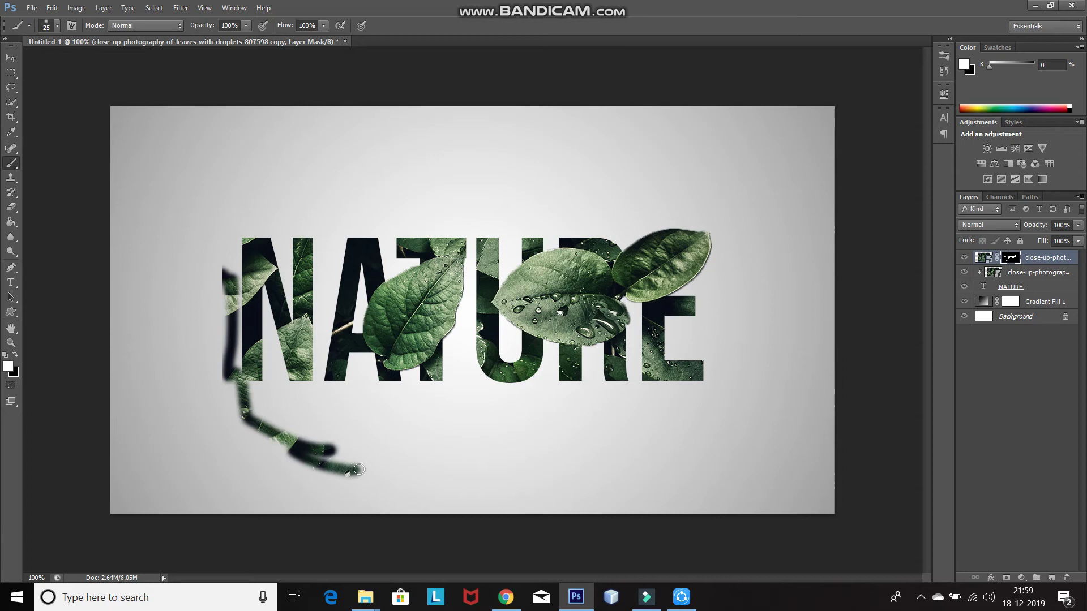
With black and a 45 px brush, paint out the stray stem strokes beside the N
{"action": "left_click", "coordinate": [15, 356]}
{"action": "key", "text": "bracketright"}
{"action": "key", "text": "bracketright"}
{"action": "mouse_move", "coordinate": [230, 266]}
{"action": "left_mouse_down"}
{"action": "mouse_move", "coordinate": [255, 410]}
{"action": "mouse_move", "coordinate": [323, 461]}
{"action": "left_mouse_up"}
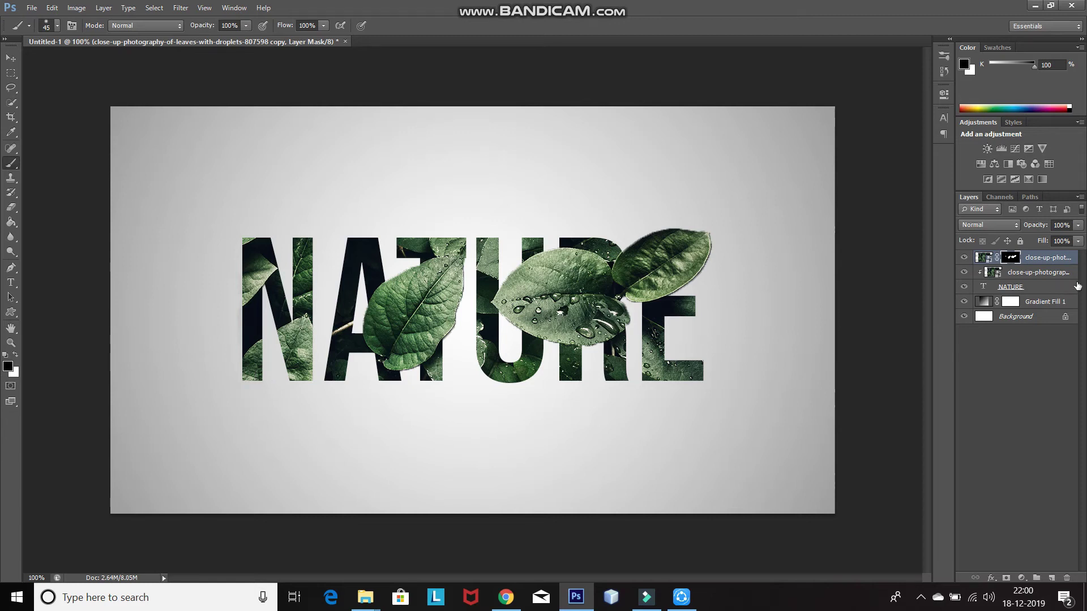
Give the NATURE text layer an 8 px white Stroke in Blending Options
{"action": "left_click", "coordinate": [1064, 292]}
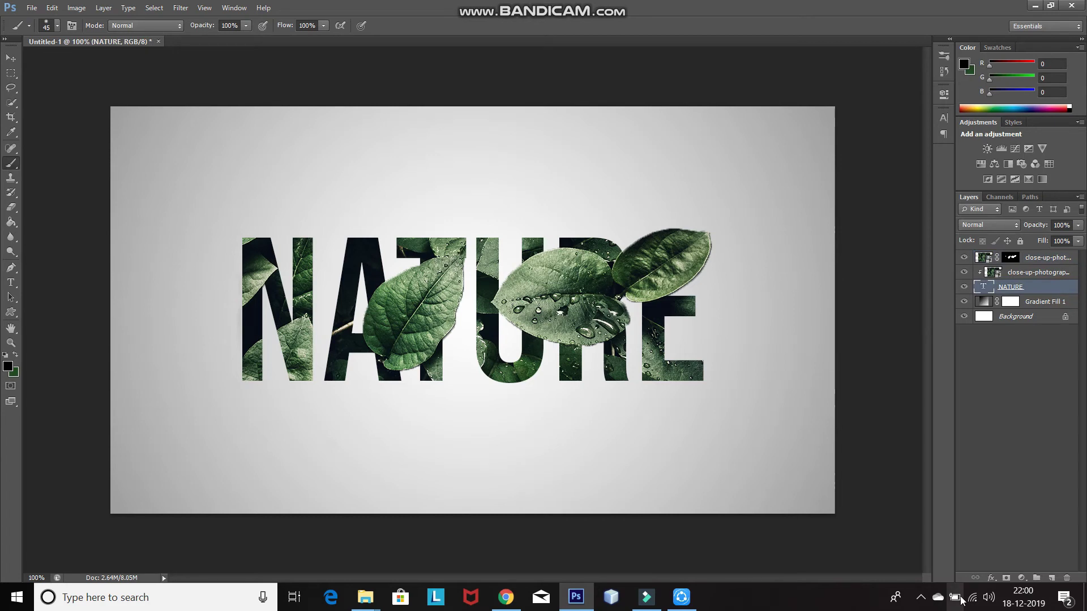
{"action": "left_click", "coordinate": [990, 580]}
{"action": "left_click", "coordinate": [986, 433]}
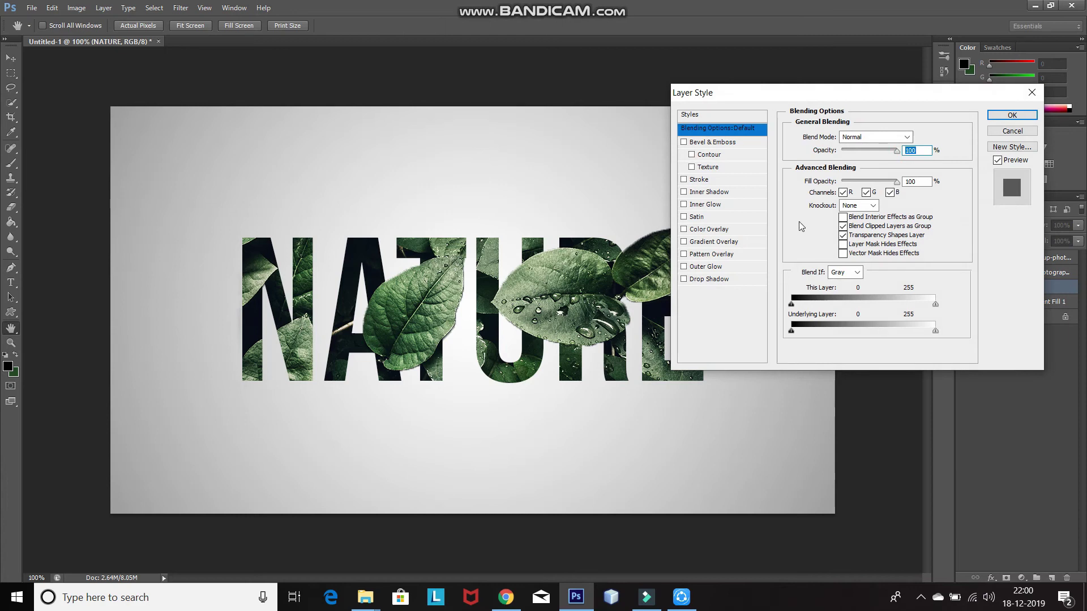
{"action": "left_click", "coordinate": [726, 180]}
{"action": "left_click", "coordinate": [908, 135]}
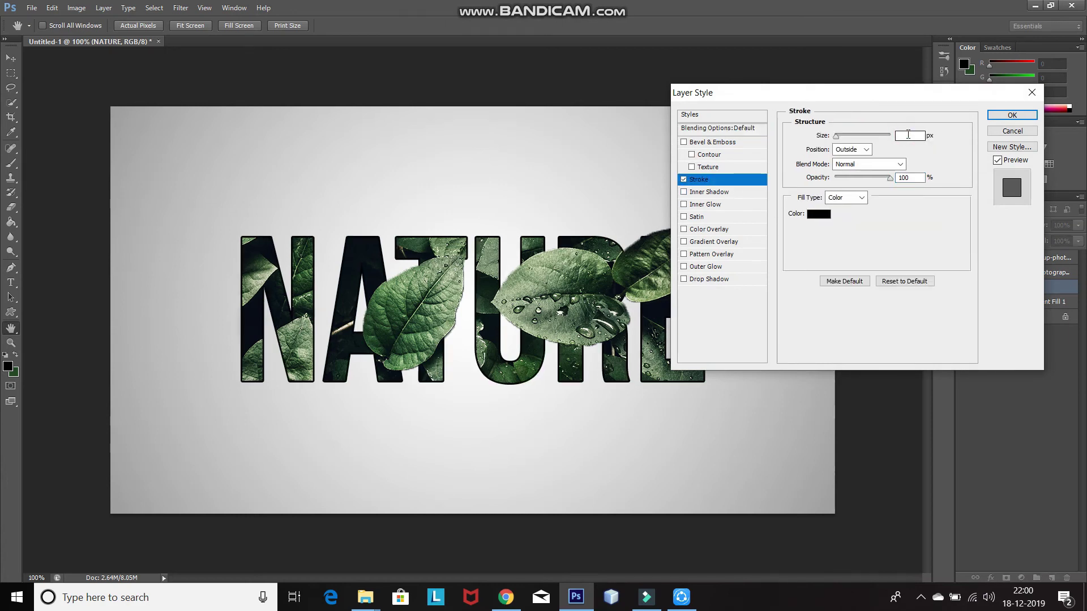
{"action": "type", "text": "8"}
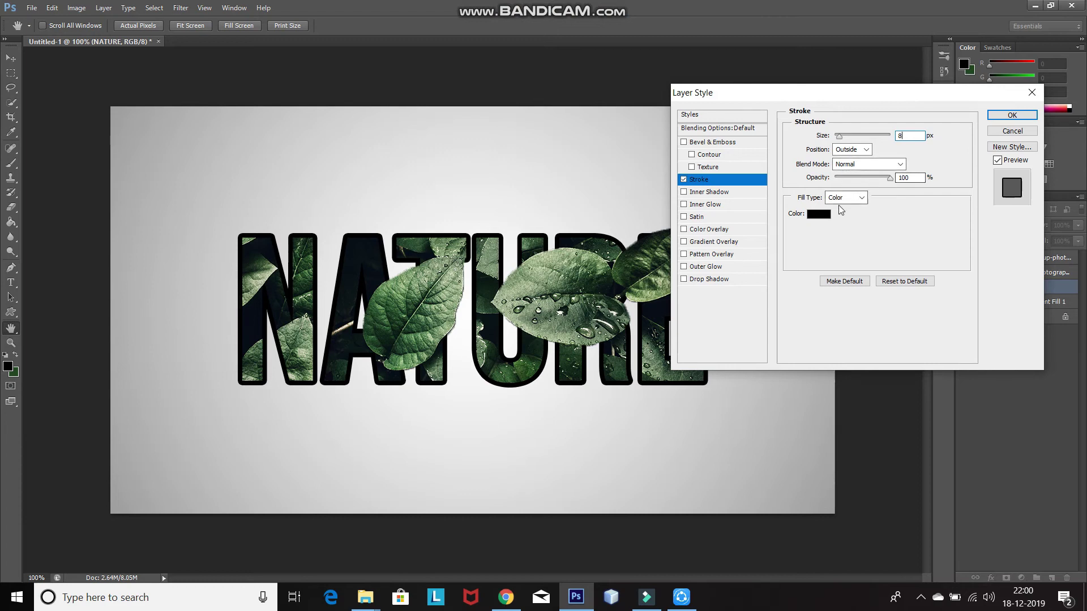
{"action": "left_click", "coordinate": [827, 216]}
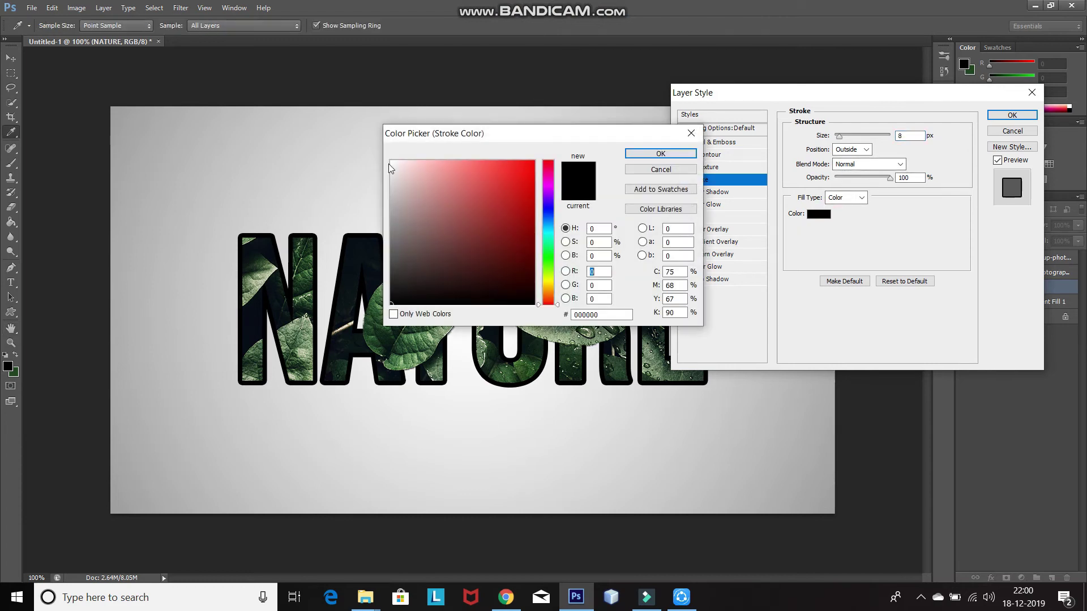
{"action": "left_click_drag", "start_coordinate": [405, 164], "coordinate": [378, 152]}
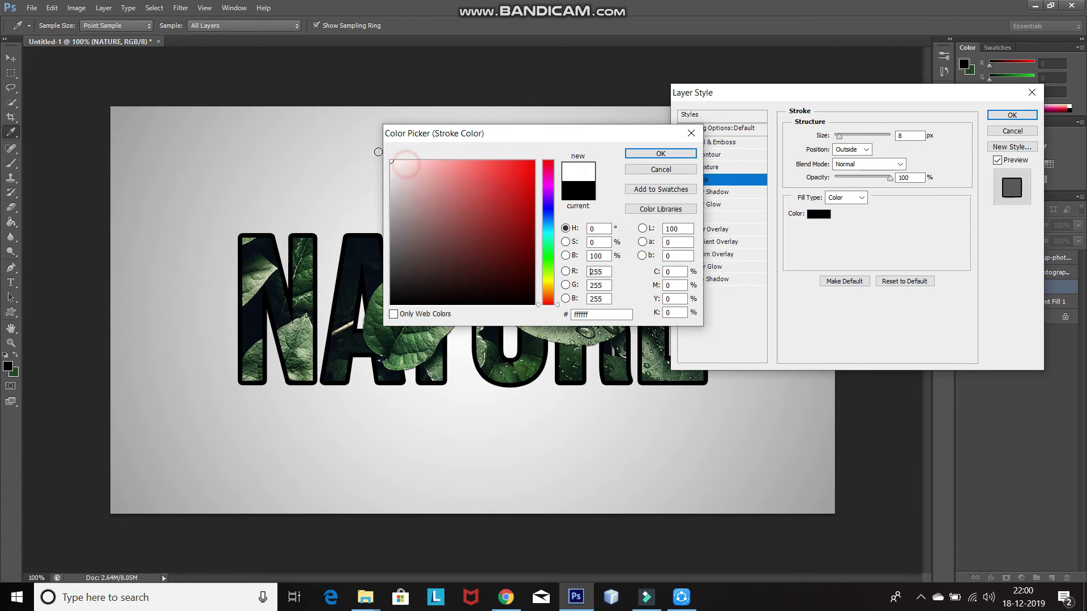
{"action": "left_click", "coordinate": [642, 150]}
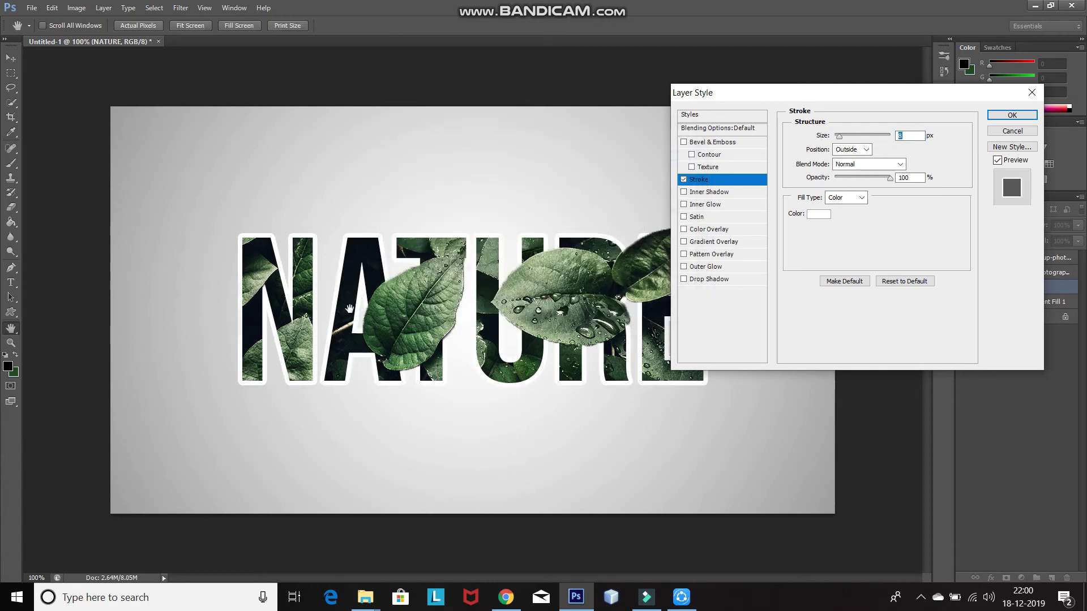
Add an Inner Shadow with choke 3 and size 10, and apply the effects
{"action": "left_click", "coordinate": [747, 192]}
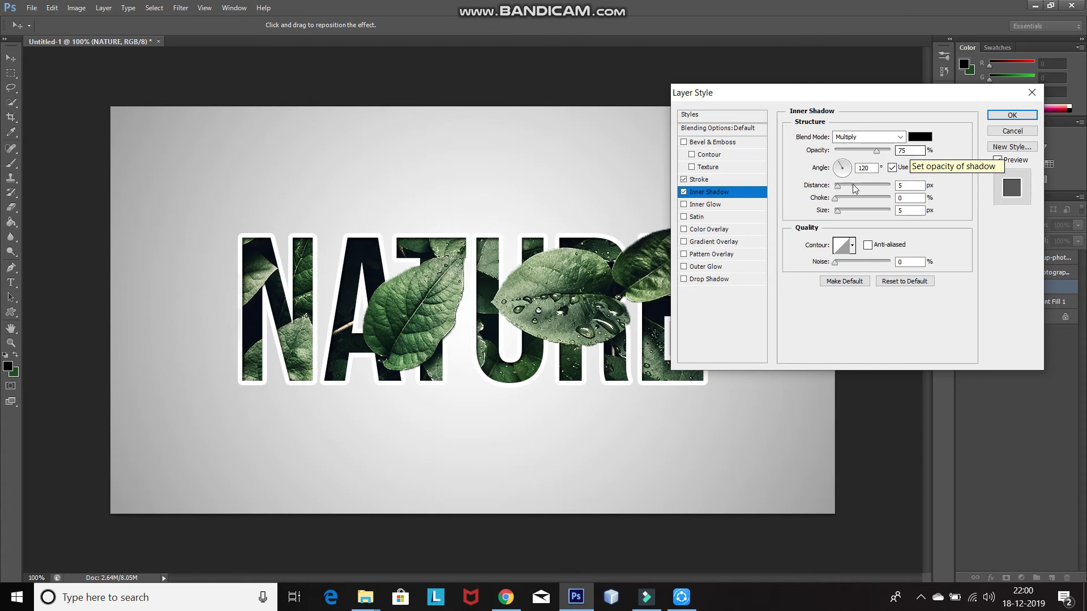
{"action": "left_click", "coordinate": [870, 168]}
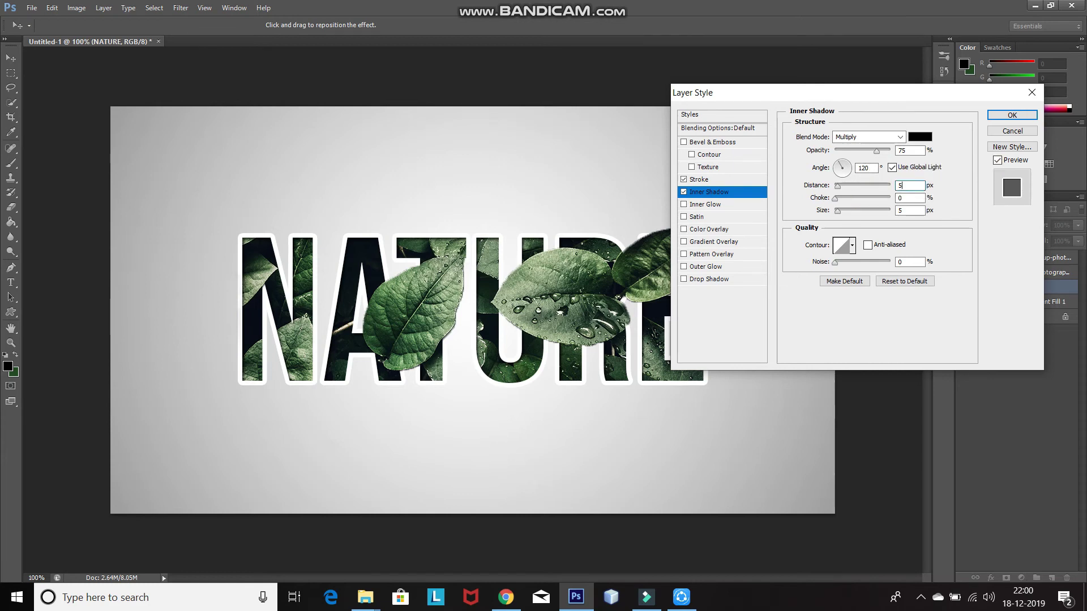
{"action": "left_click", "coordinate": [905, 198]}
{"action": "key", "text": "BackSpace"}
{"action": "type", "text": "3"}
{"action": "left_click", "coordinate": [903, 211]}
{"action": "key", "text": "BackSpace"}
{"action": "type", "text": "10"}
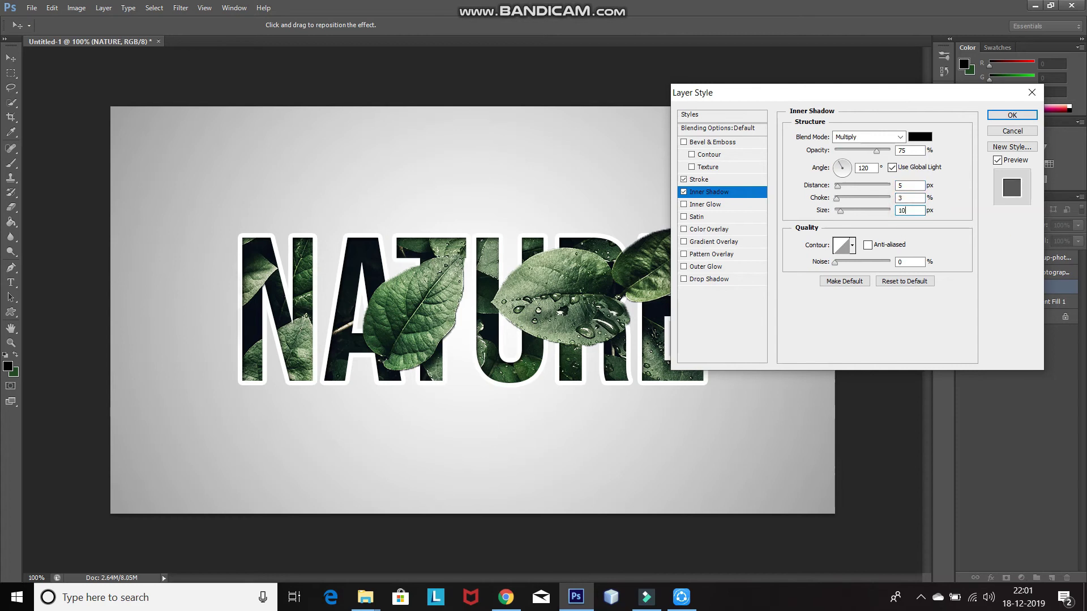
{"action": "left_click", "coordinate": [990, 116]}
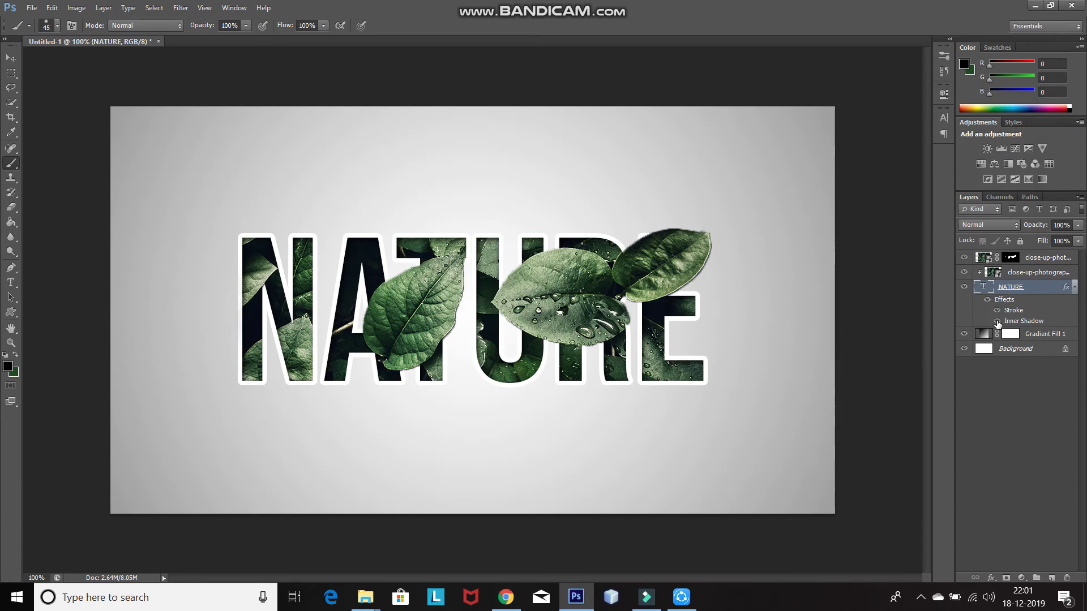
Toggle the NATURE inner shadow off and on to compare the lettering
{"action": "left_click", "coordinate": [997, 322]}
{"action": "left_click", "coordinate": [997, 322]}
{"action": "left_click", "coordinate": [997, 322]}
{"action": "left_click", "coordinate": [997, 322]}
Give the top leaf layer a Drop Shadow with 10 px distance and 10 px size
{"action": "left_click", "coordinate": [1068, 260]}
{"action": "left_click", "coordinate": [992, 579]}
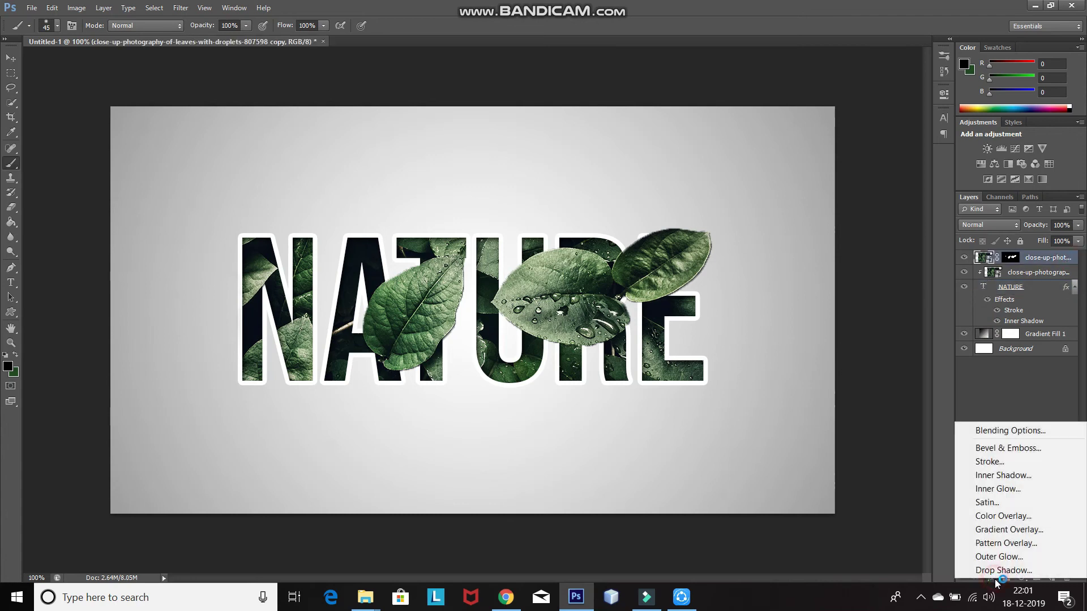
{"action": "left_click", "coordinate": [986, 433]}
{"action": "left_click", "coordinate": [984, 433]}
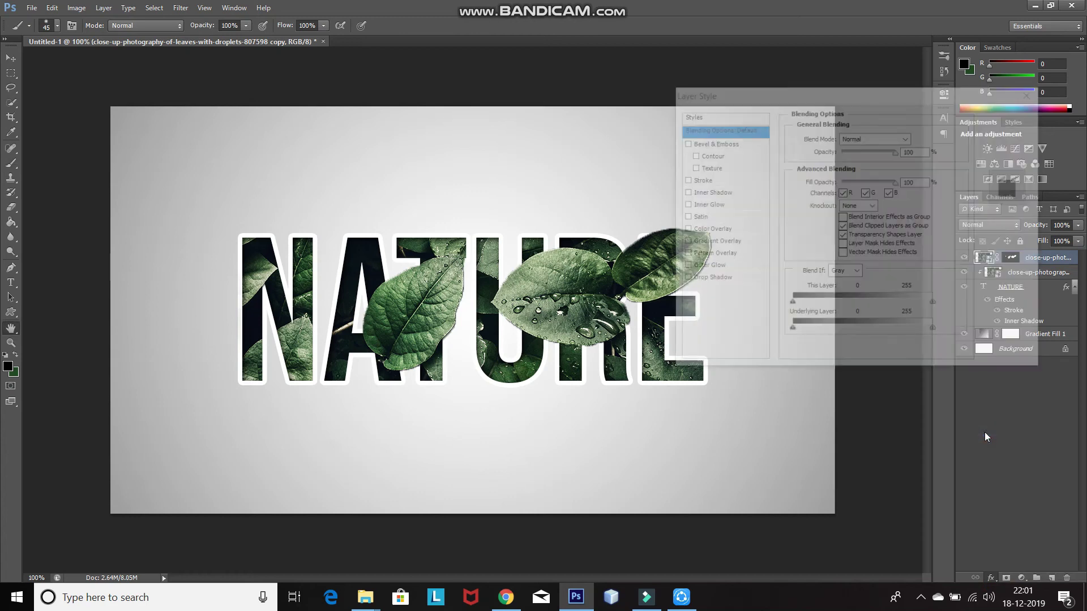
{"action": "left_click", "coordinate": [714, 280]}
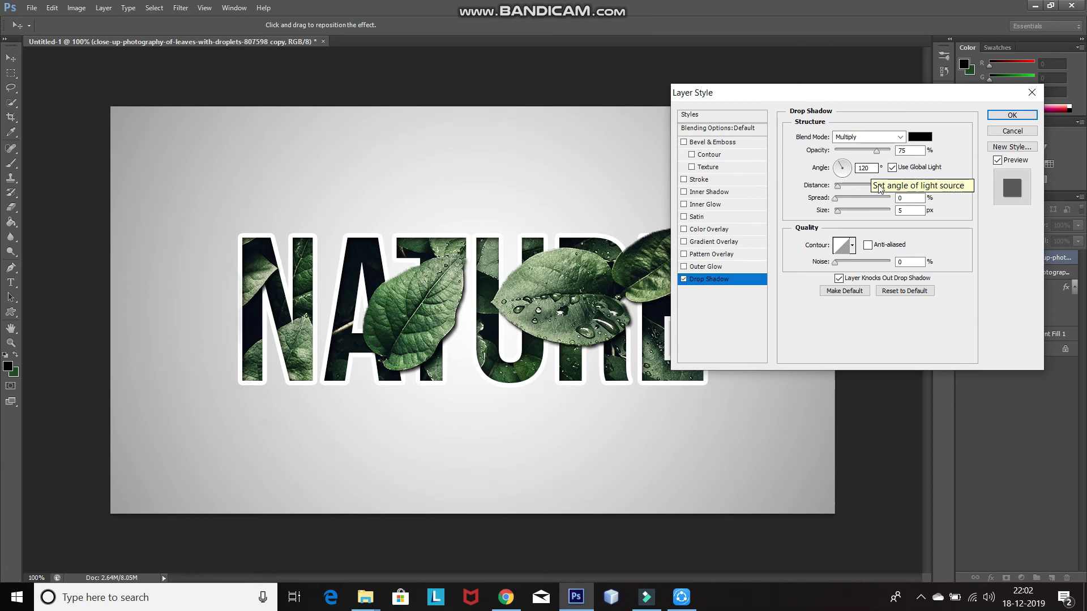
{"action": "double_click", "coordinate": [909, 185]}
{"action": "key", "text": "BackSpace"}
{"action": "type", "text": "10"}
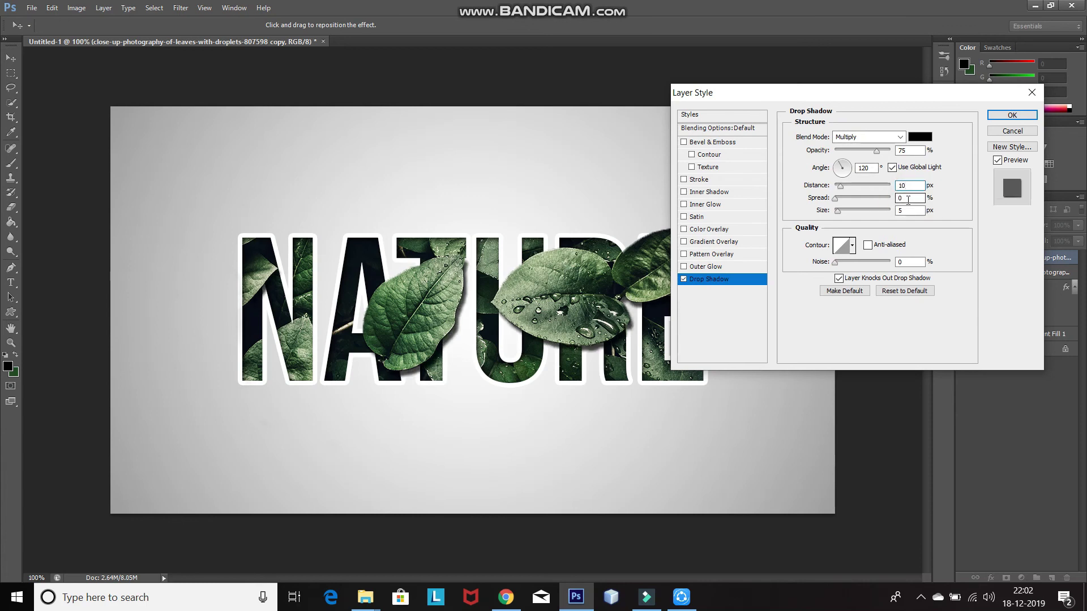
{"action": "double_click", "coordinate": [908, 211]}
{"action": "key", "text": "BackSpace"}
{"action": "type", "text": "10"}
{"action": "left_click", "coordinate": [1022, 115]}
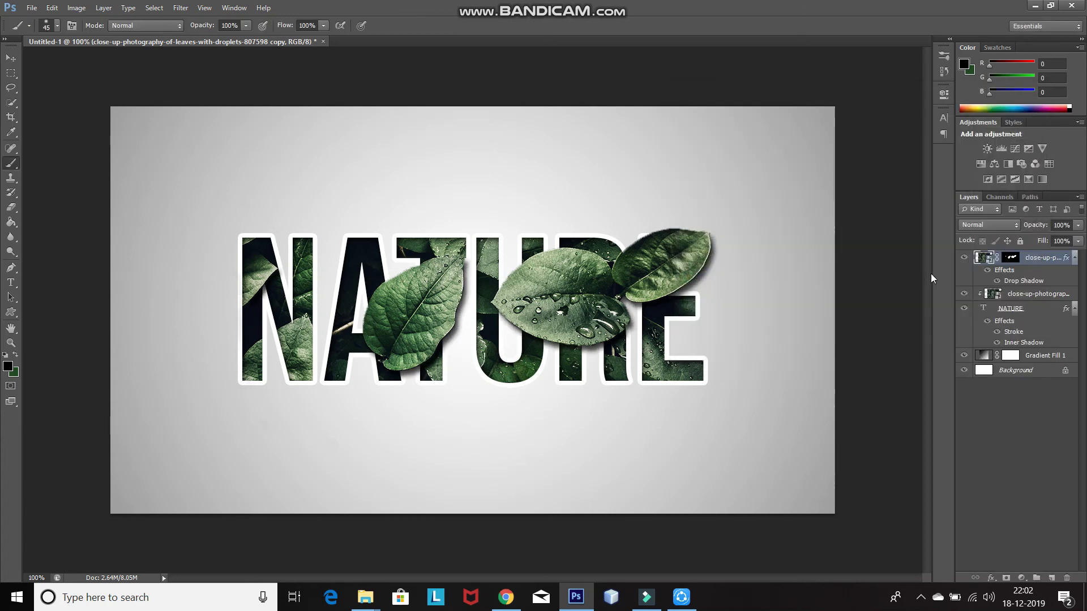
{"action": "left_click", "coordinate": [998, 282]}
{"action": "left_click", "coordinate": [998, 281]}
{"action": "left_click", "coordinate": [997, 281]}
{"action": "left_click", "coordinate": [997, 281]}
{"action": "left_click", "coordinate": [1053, 356]}
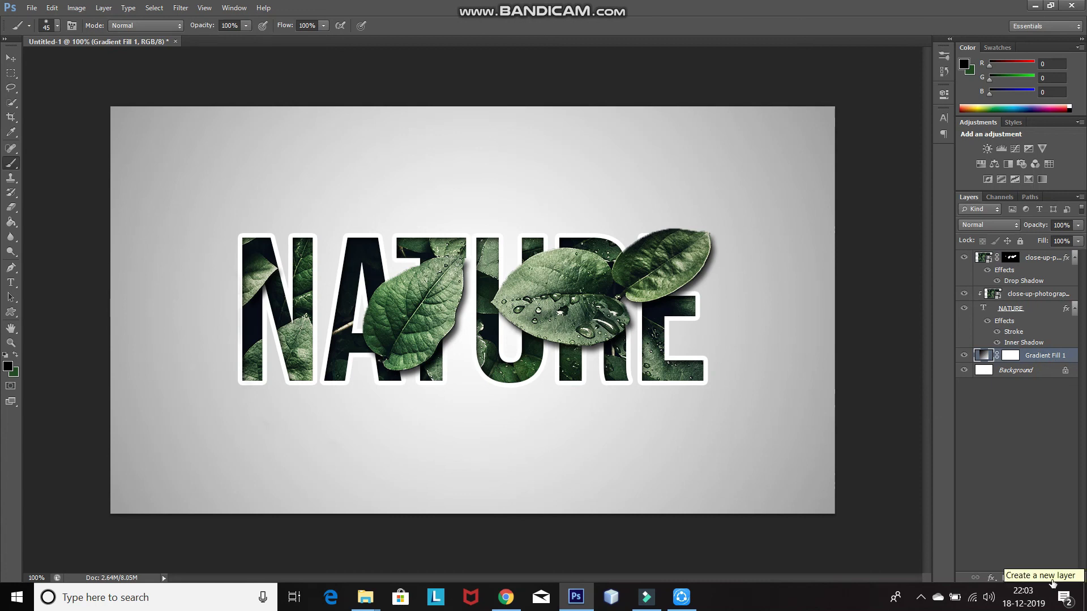
{"action": "left_click", "coordinate": [1052, 578]}
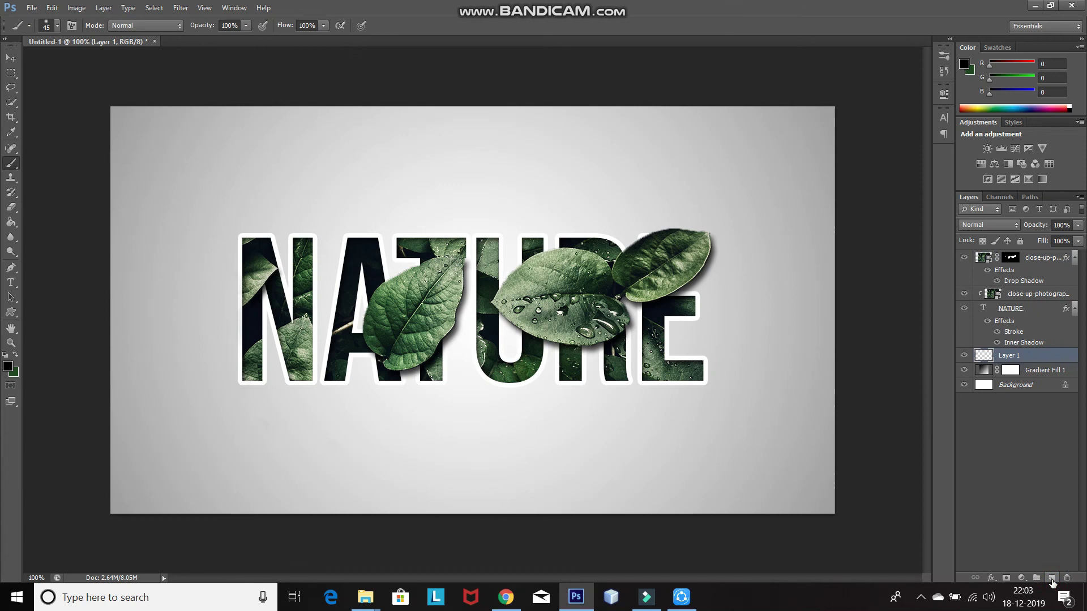
Fill Layer 1 with dark green #1f4621 using the Paint Bucket and set its opacity to 15%
{"action": "left_click", "coordinate": [8, 224]}
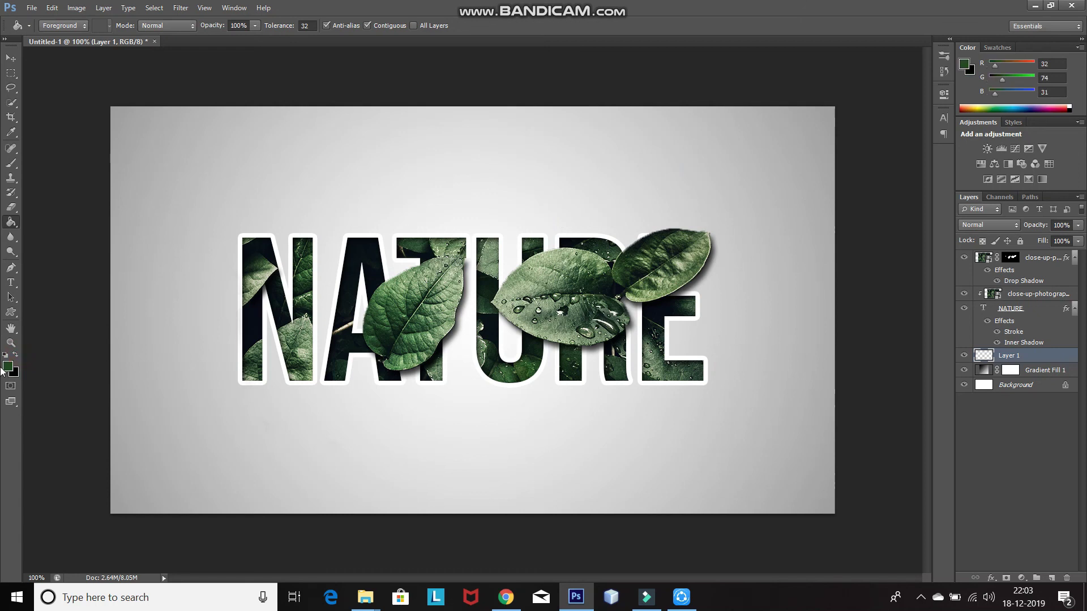
{"action": "left_click", "coordinate": [8, 366]}
{"action": "left_click", "coordinate": [277, 317]}
{"action": "left_click", "coordinate": [660, 155]}
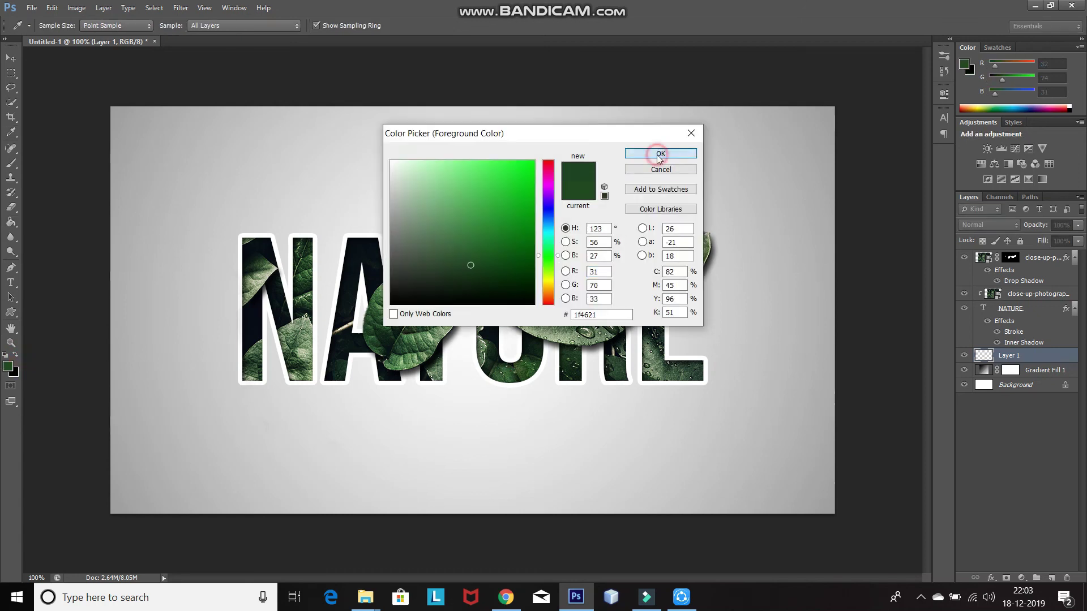
{"action": "left_click", "coordinate": [190, 320]}
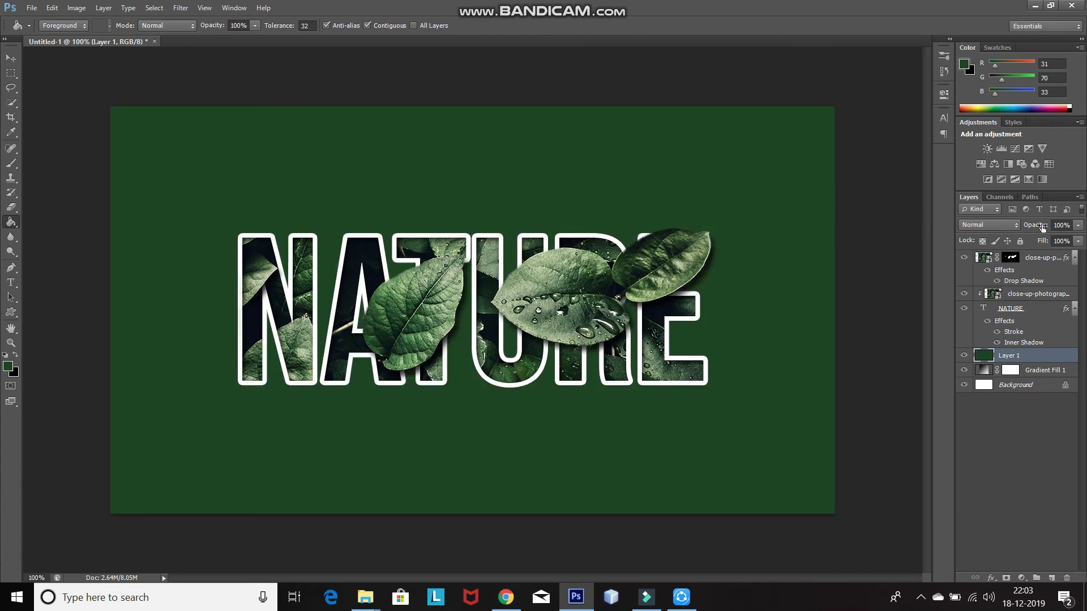
{"action": "left_click", "coordinate": [1063, 226]}
{"action": "type", "text": "15"}
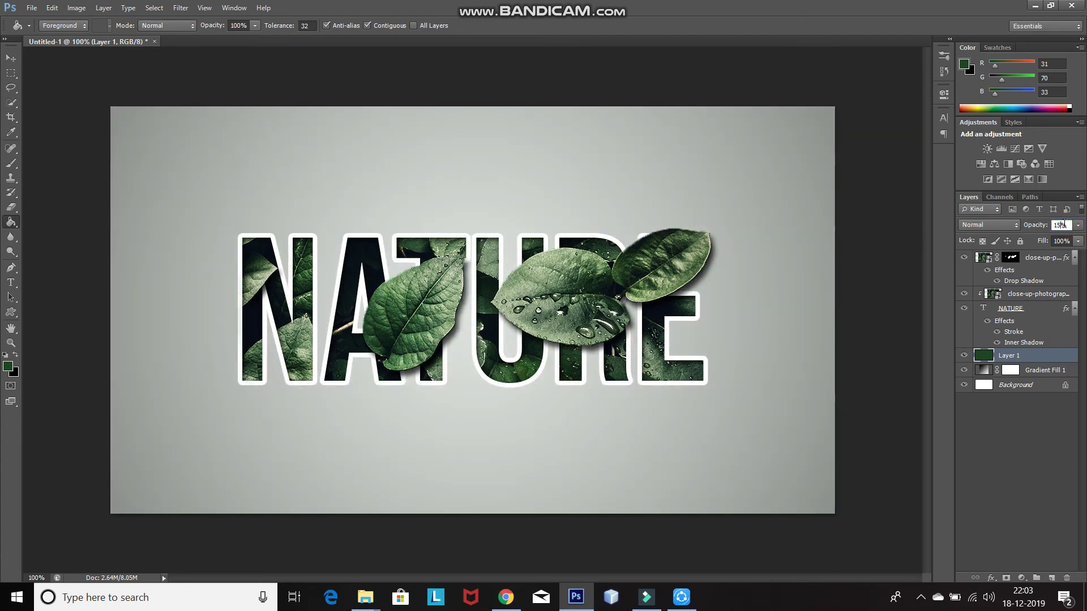